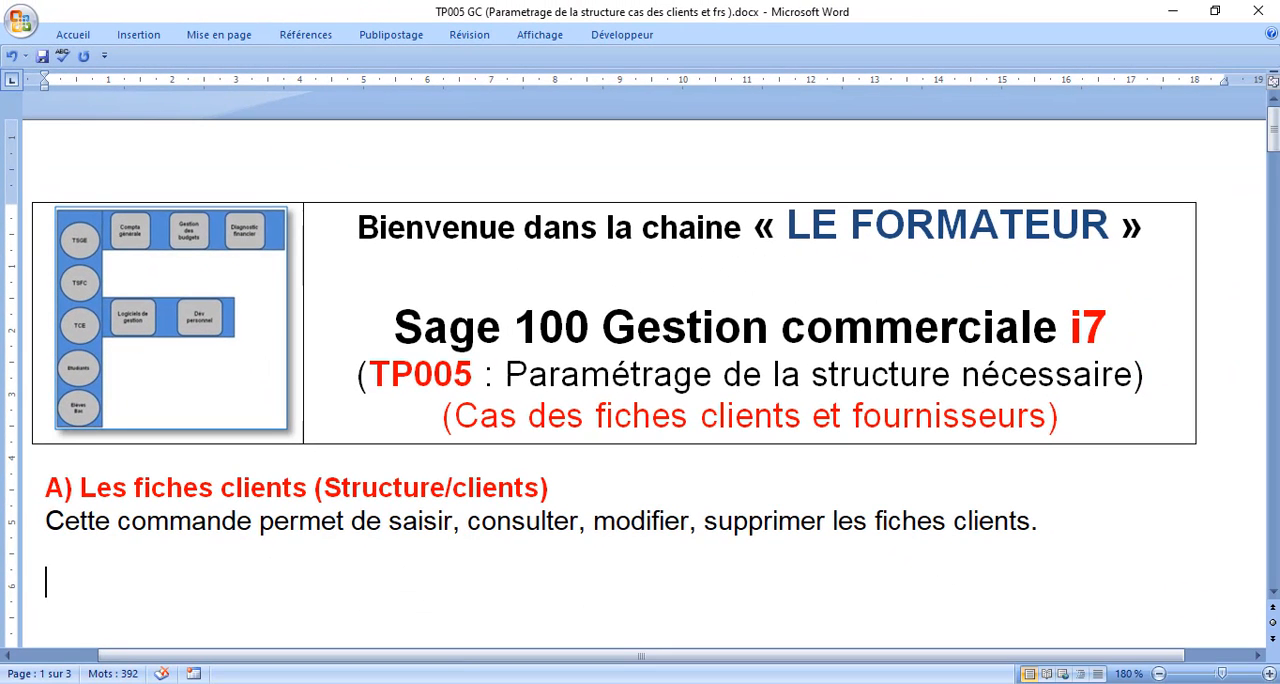
Step: Read the exercise document's tables listing the clients and the identification and pricing information required for each
key(Return)
key(Down)
key(Down)
key(Down)
key(Down)
key(Down)
key(Down)
key(Down)
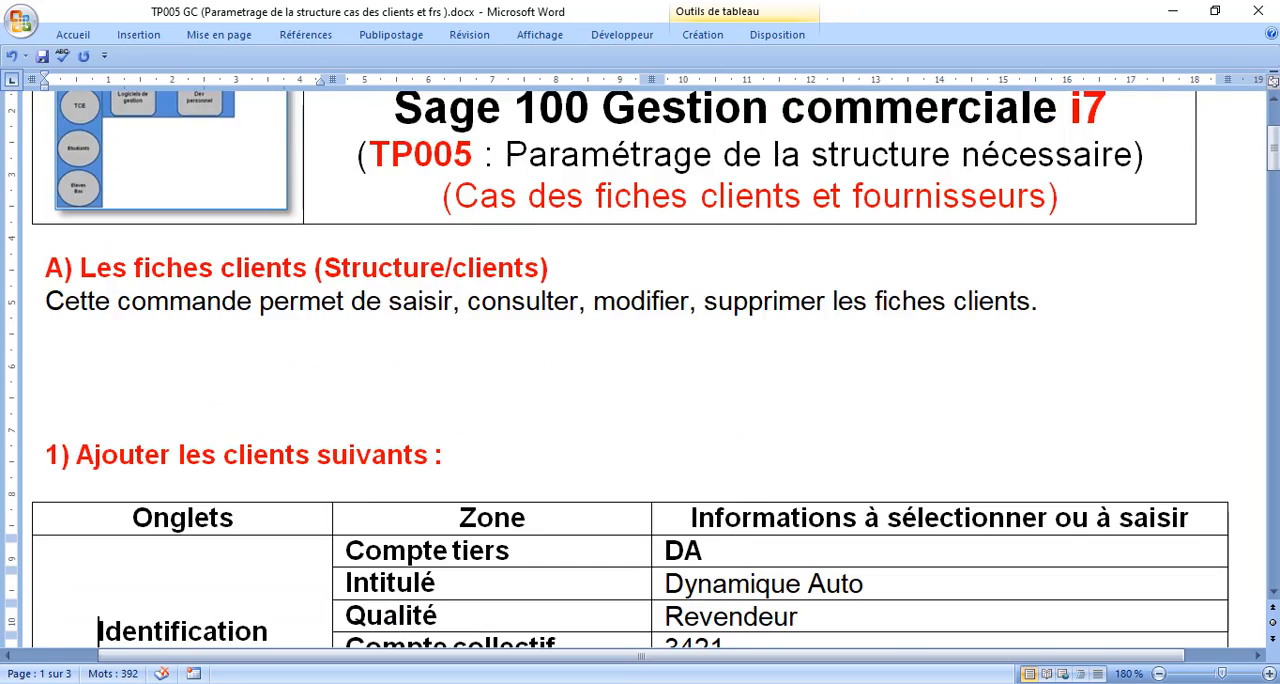
key(Down)
key(Down)
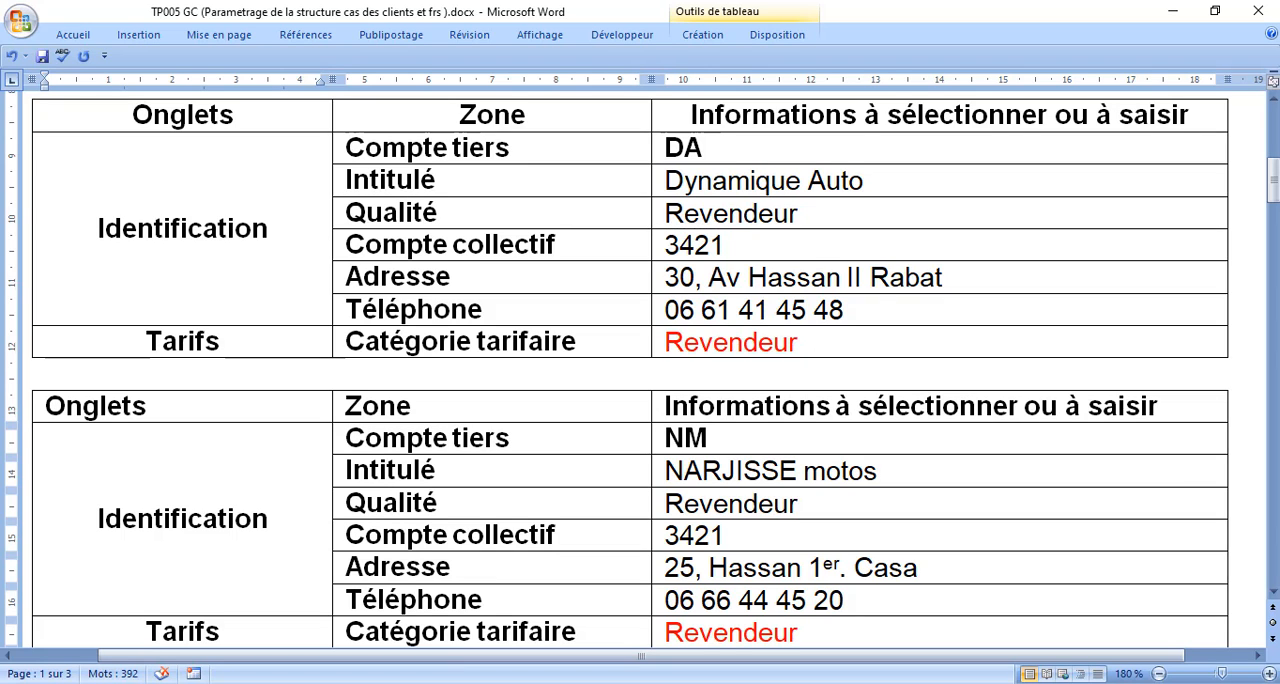
key(Up)
key(Up)
key(Up)
key(Up)
key(Up)
key(Up)
key(Up)
key(Up)
key(Up)
key(Up)
key(Up)
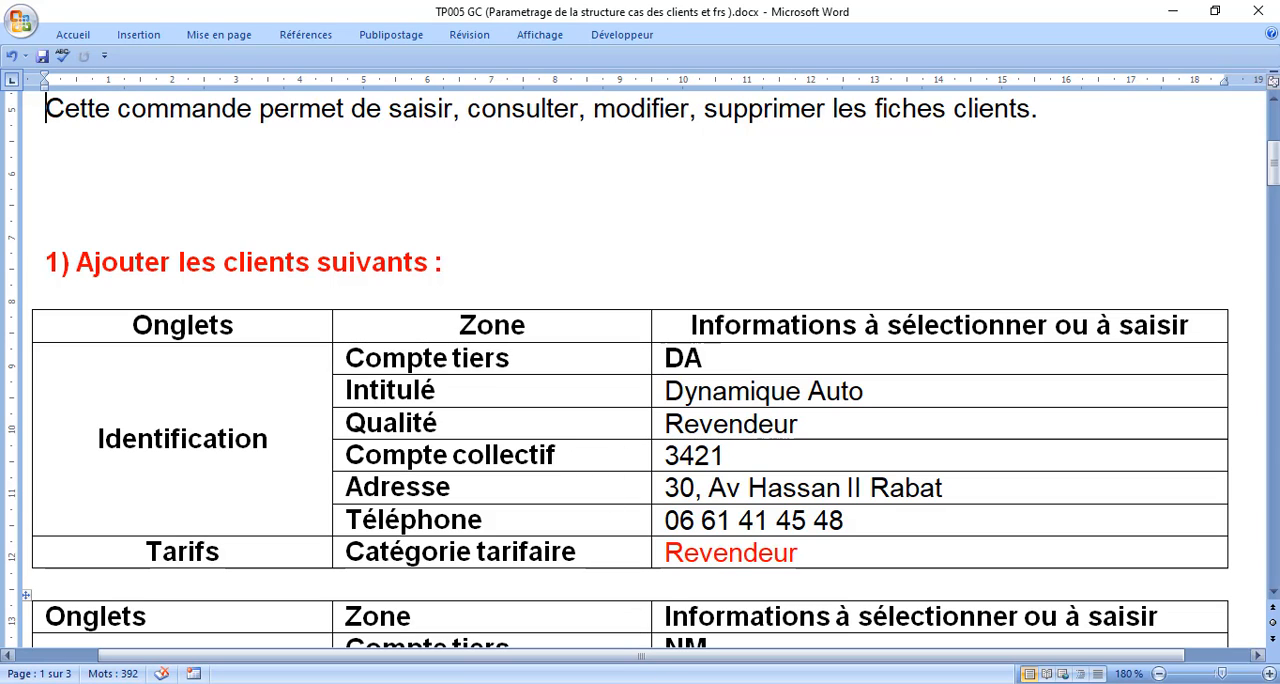
Step: Switch to Sage 100 Gestion commerciale, open the client list at full size and start a new client record
key(alt+Tab)
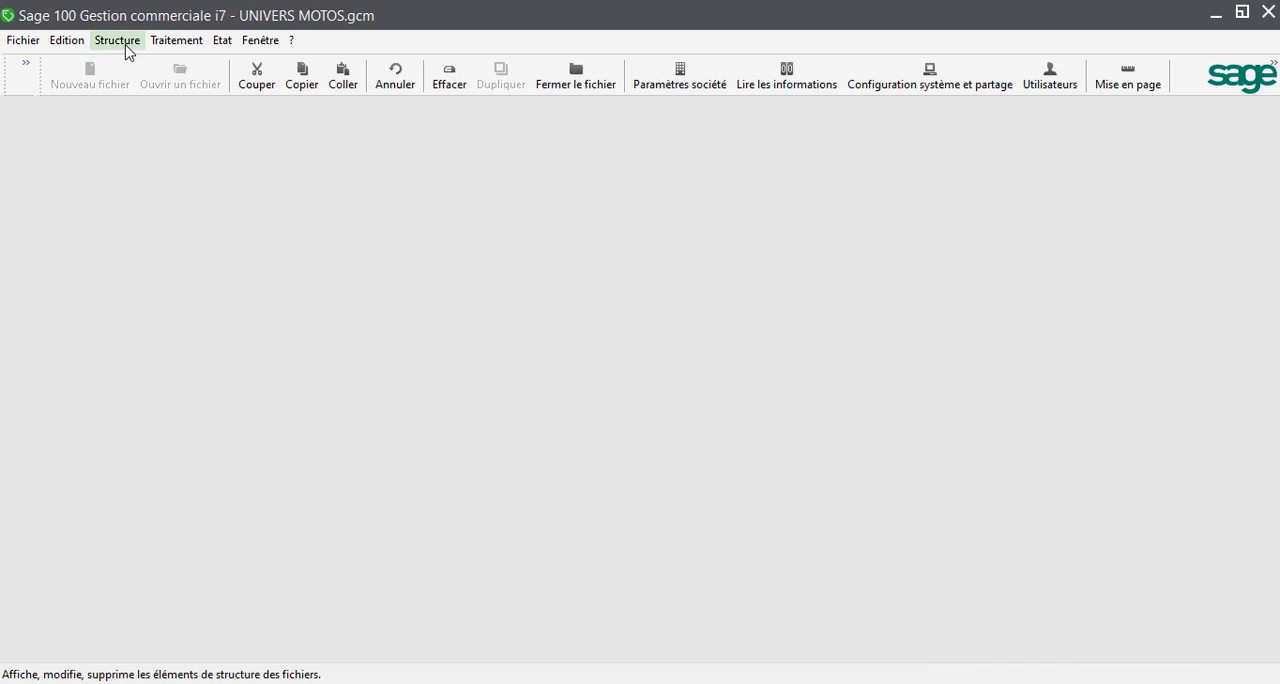
click(127, 44)
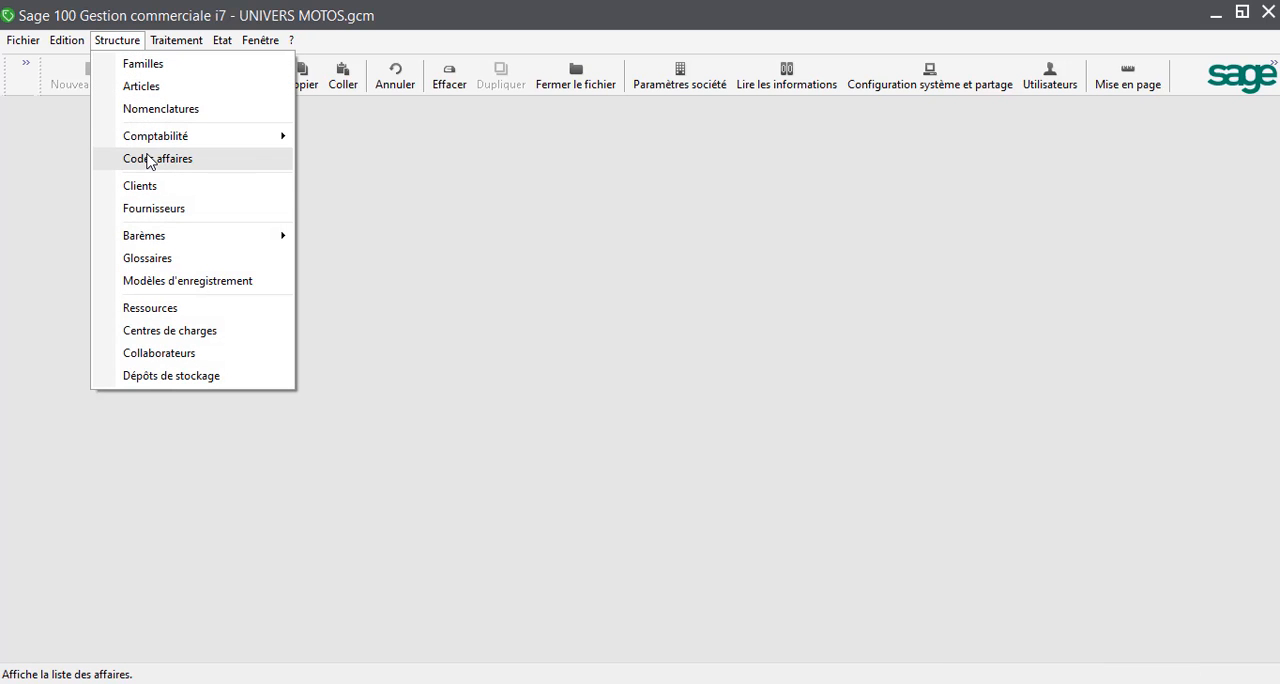
click(149, 188)
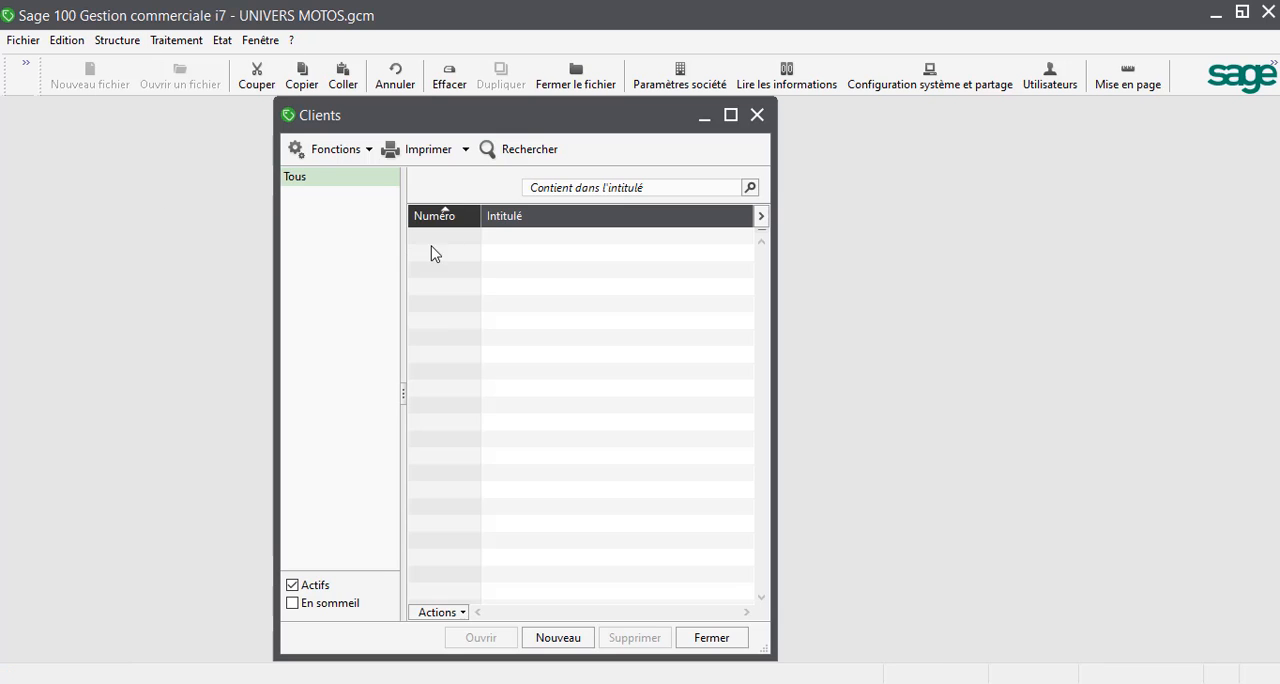
click(731, 116)
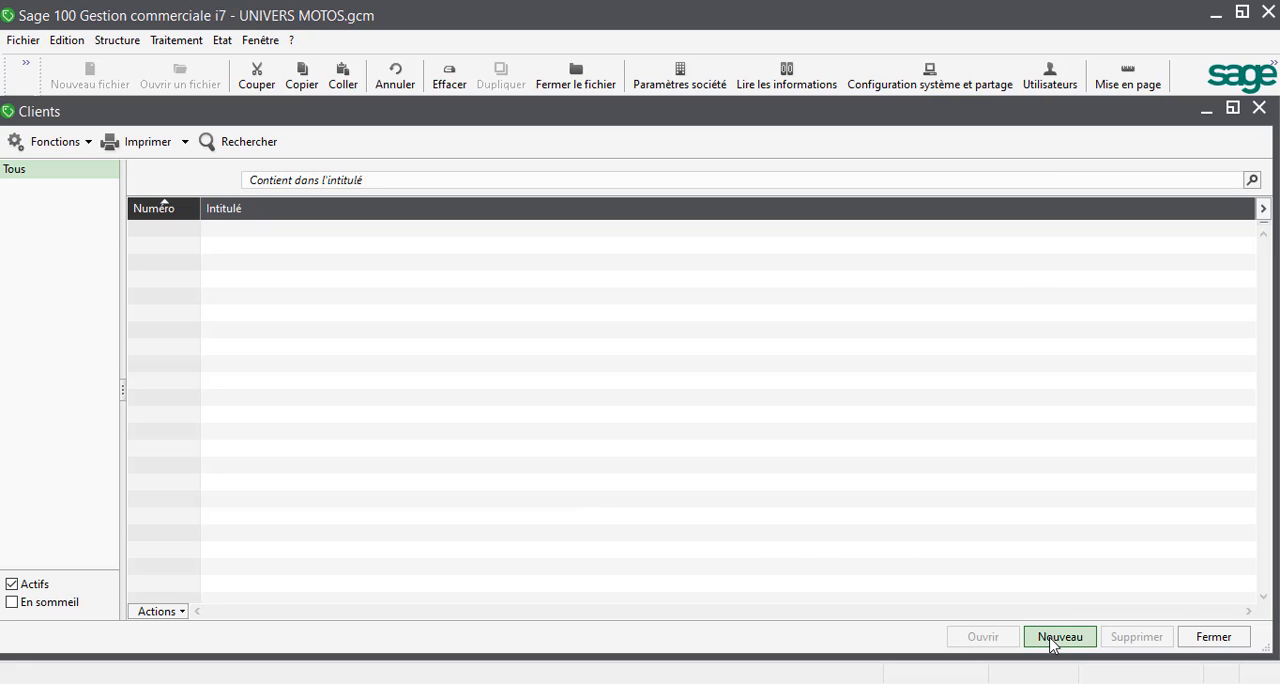
click(1058, 637)
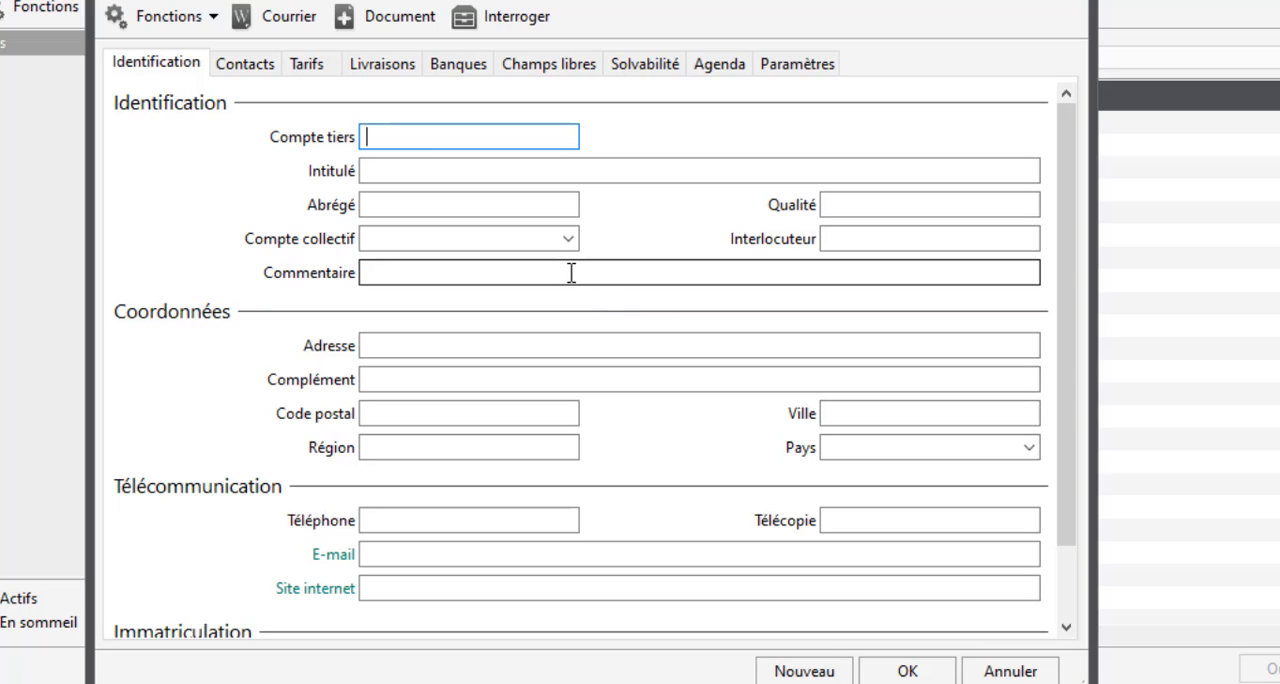
Step: Set Compte tiers to DA and fill Intitulé with Dynamique Auto copied from the exercise document
text(DA)
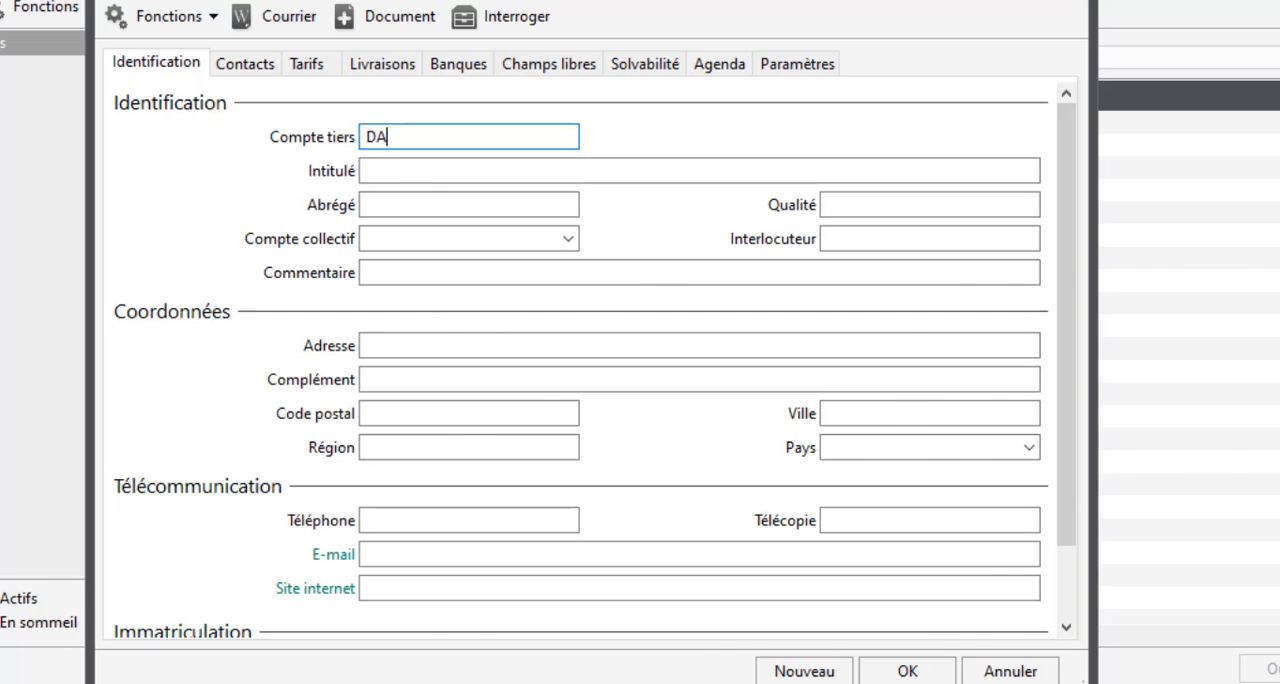
key(alt+Tab)
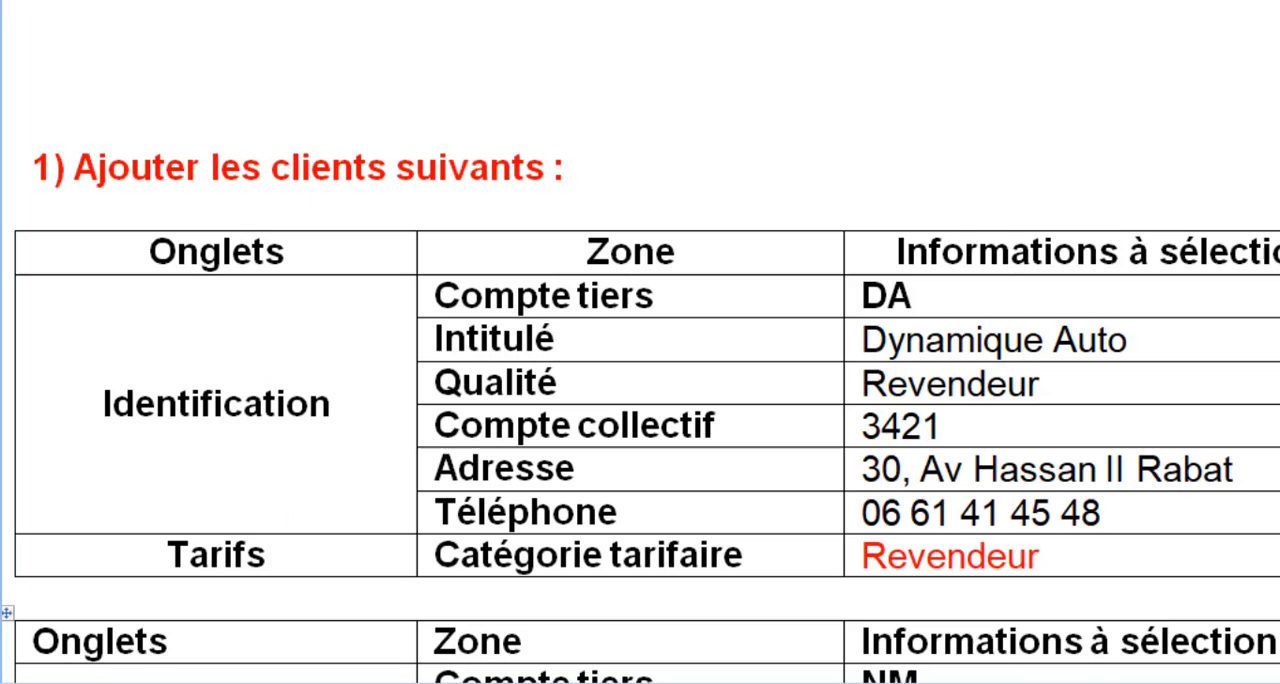
triple_click(932, 339)
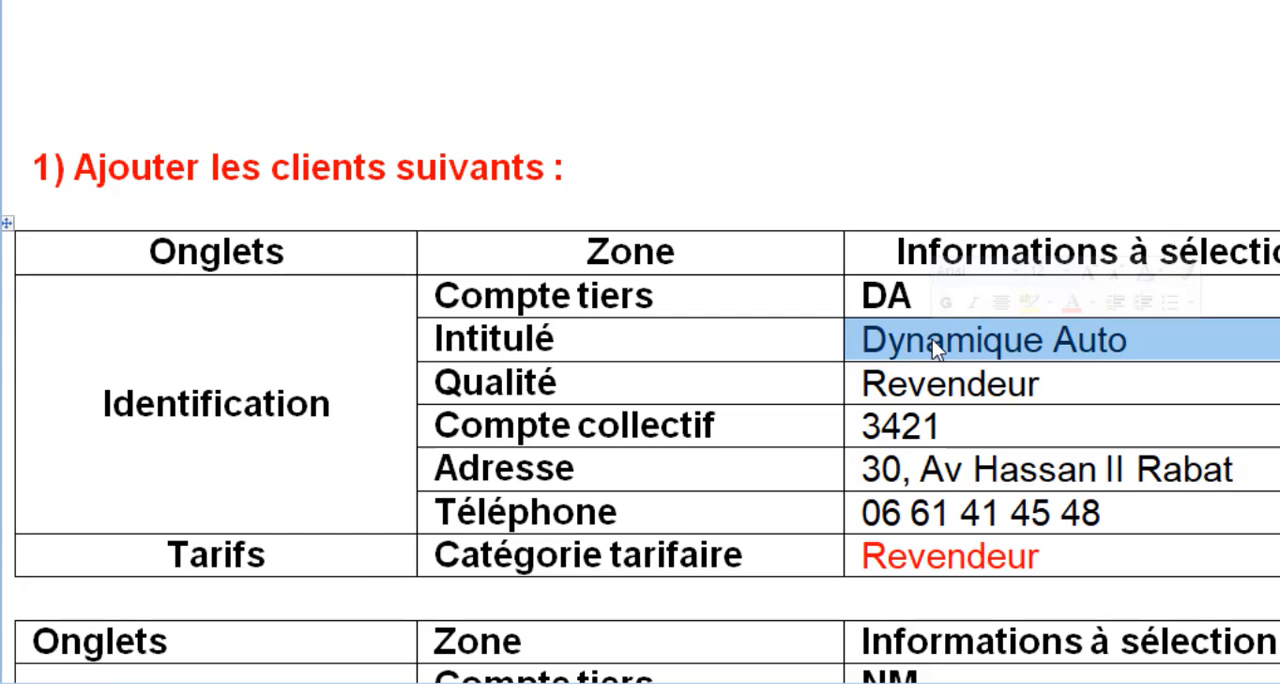
key(ctrl+c)
key(alt+Tab)
click(433, 175)
key(ctrl+v)
key(Tab)
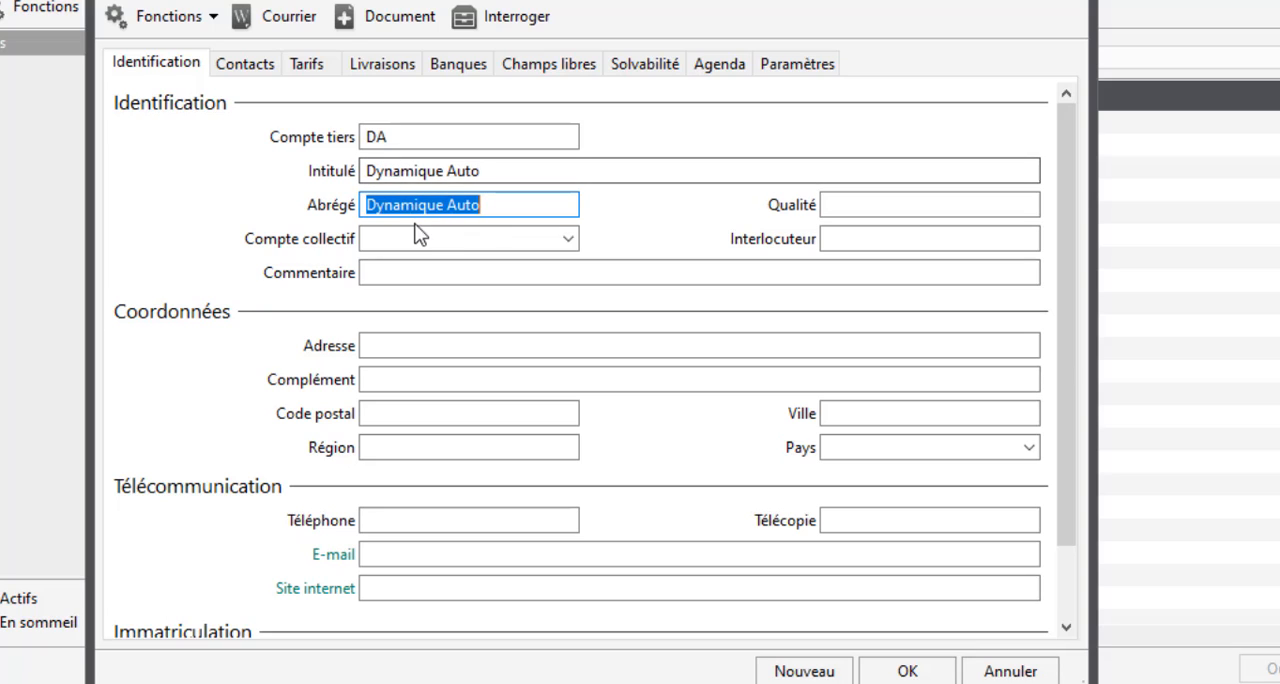
Step: Set the client's Qualité to Revendeur and choose 3421 Clients as the Compte collectif
click(855, 206)
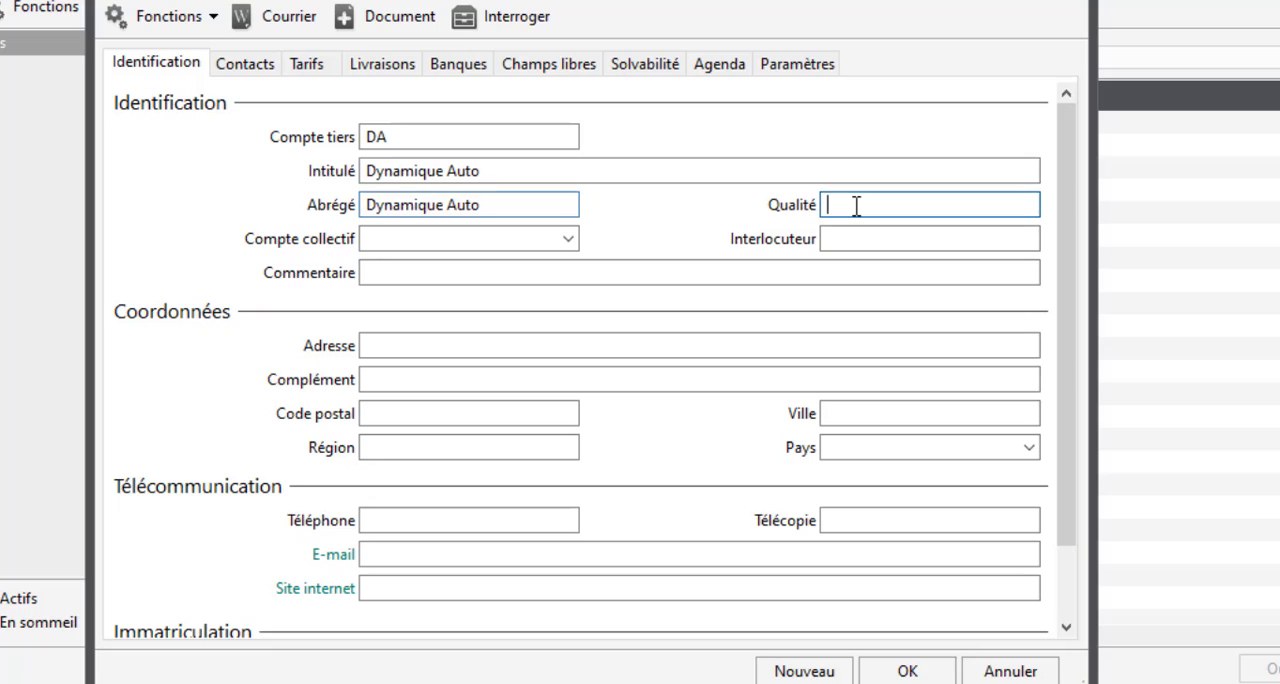
text(R)
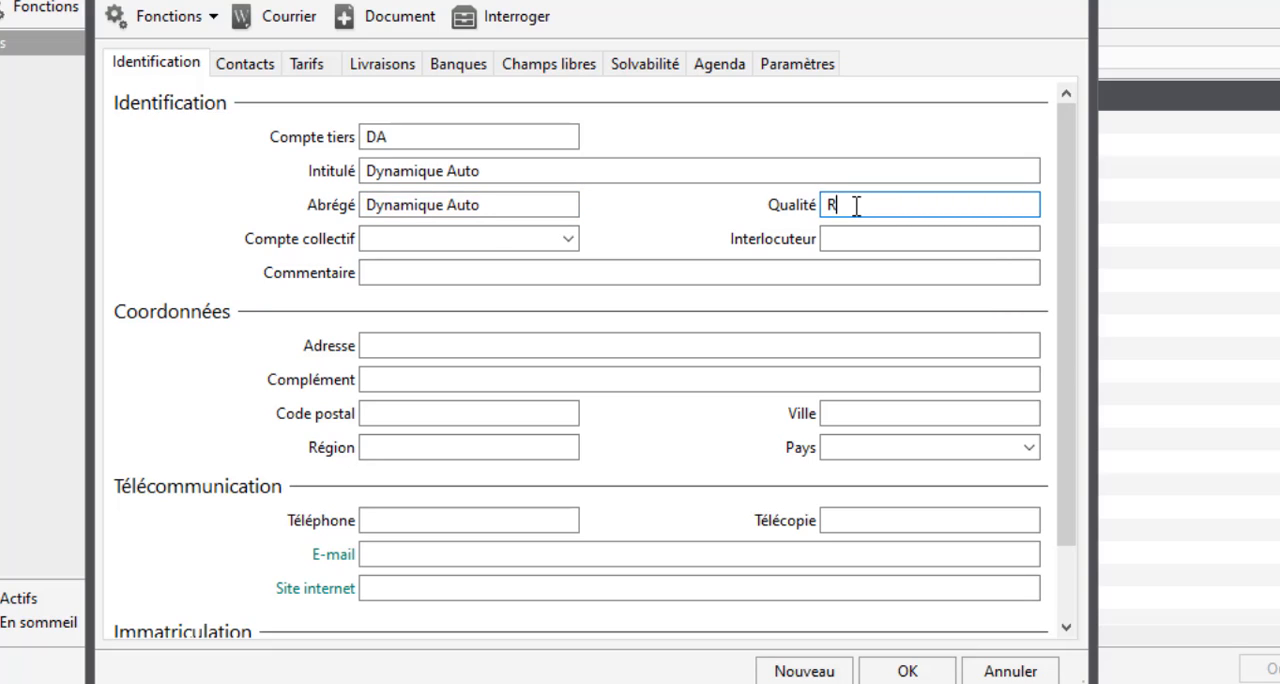
text(evendeur)
click(506, 238)
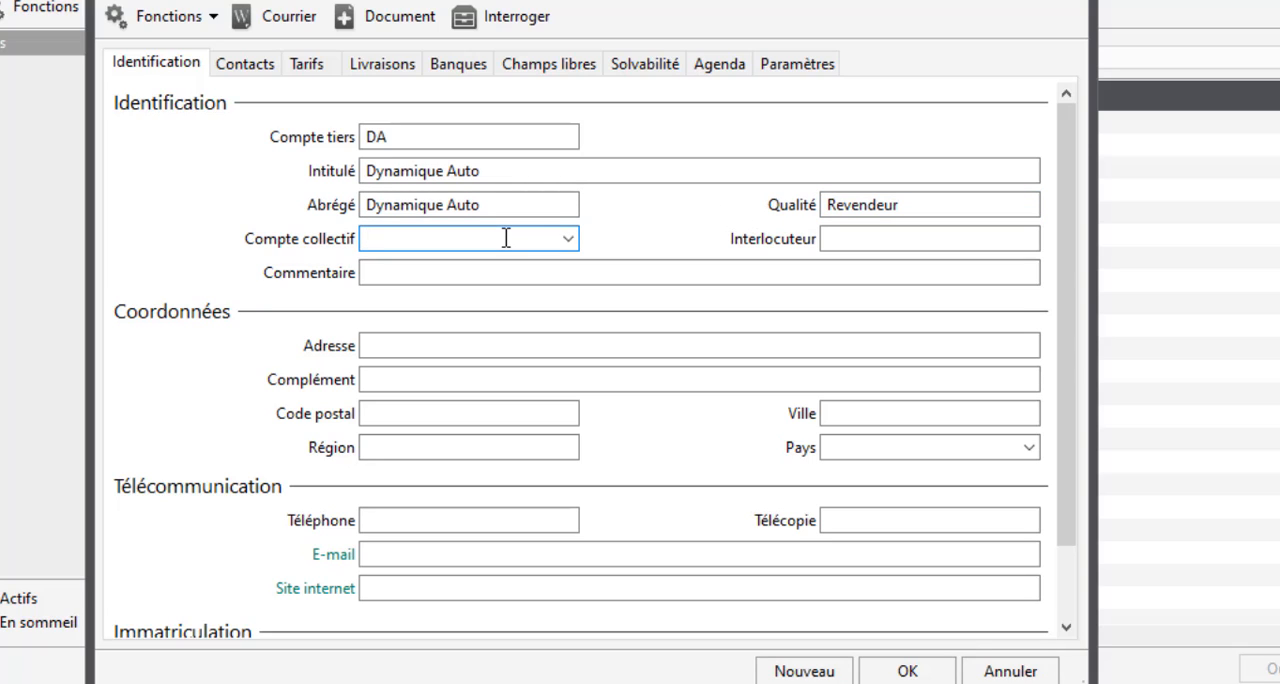
click(569, 240)
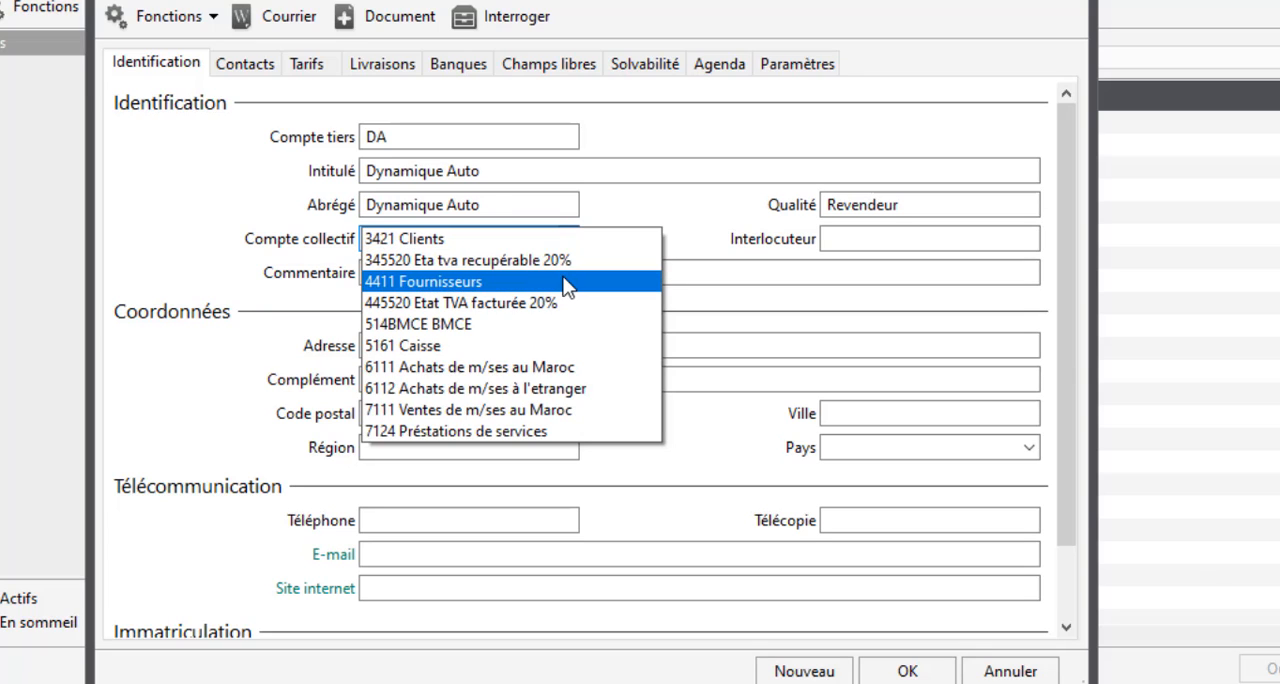
click(550, 240)
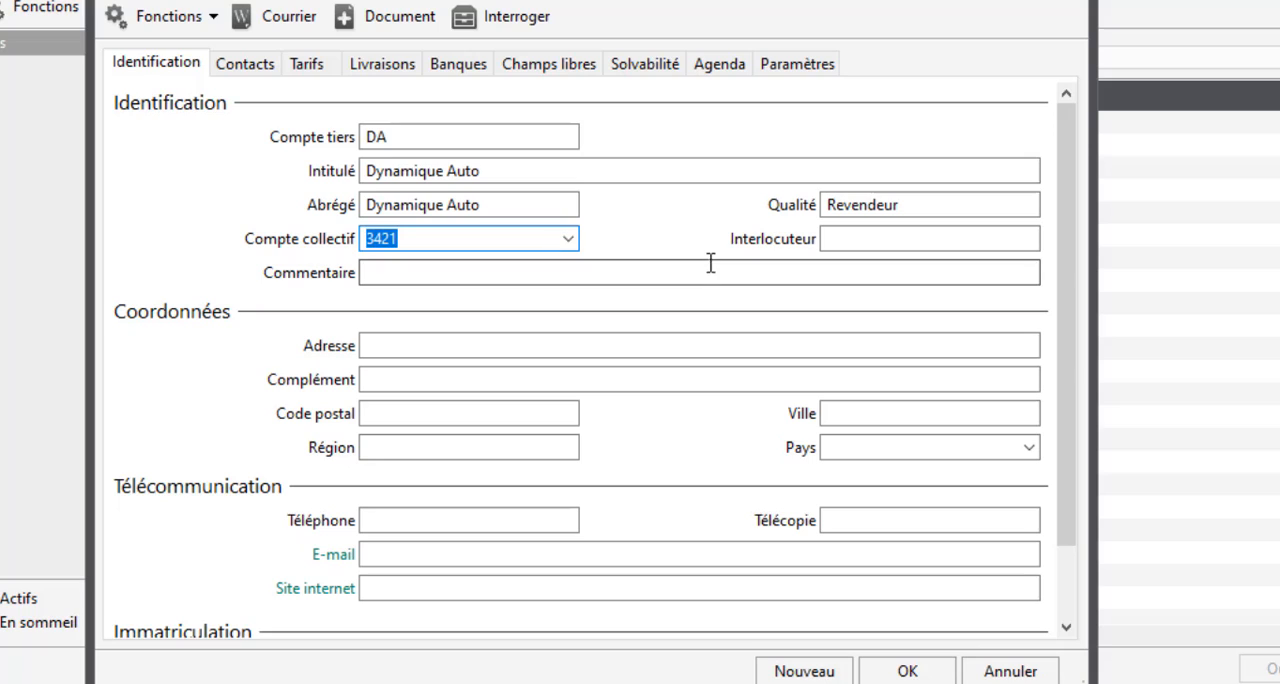
Step: Fill in the client's postal address and city under Coordonnées using the exercise document
click(830, 238)
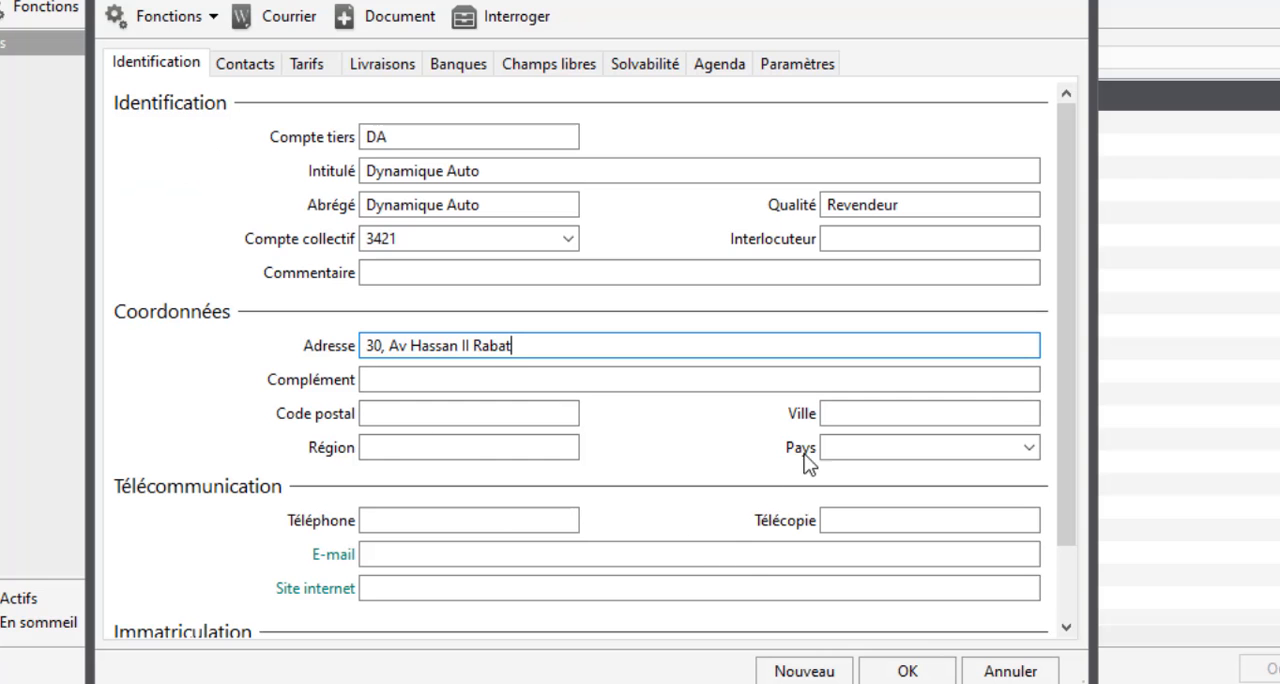
click(837, 410)
text(Ra)
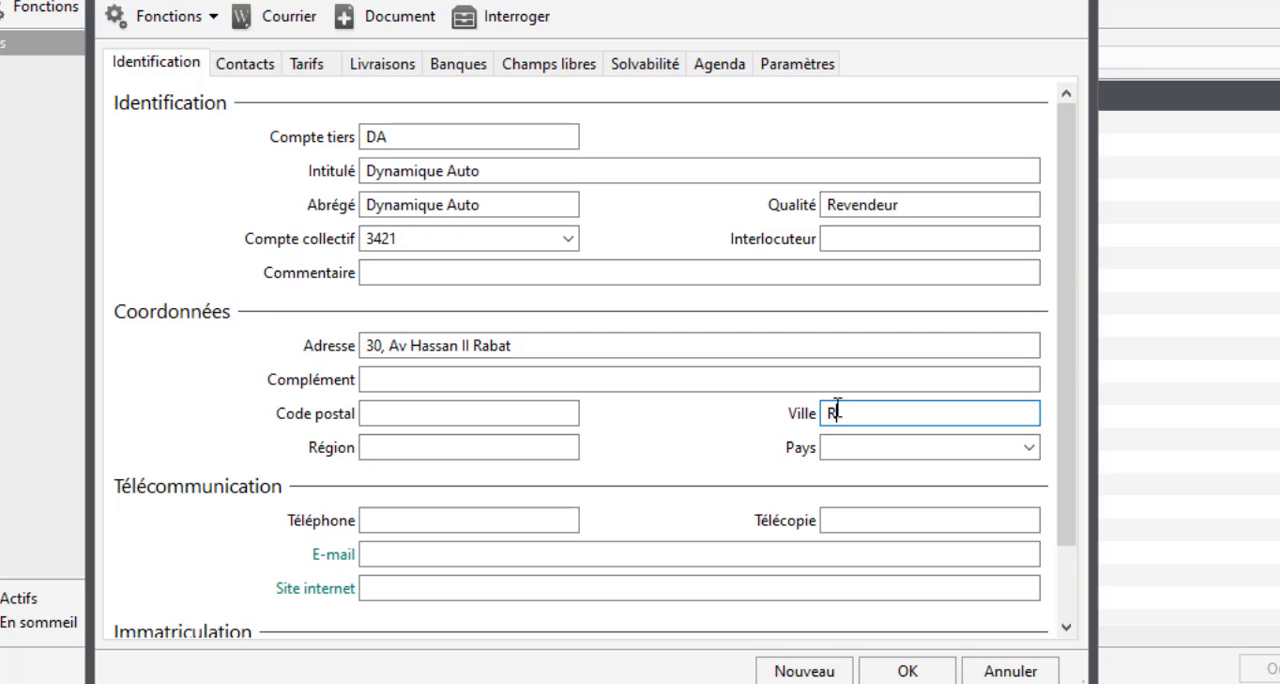
text(bat)
Step: Copy the client's phone number from the exercise document into the Téléphone field
click(392, 171)
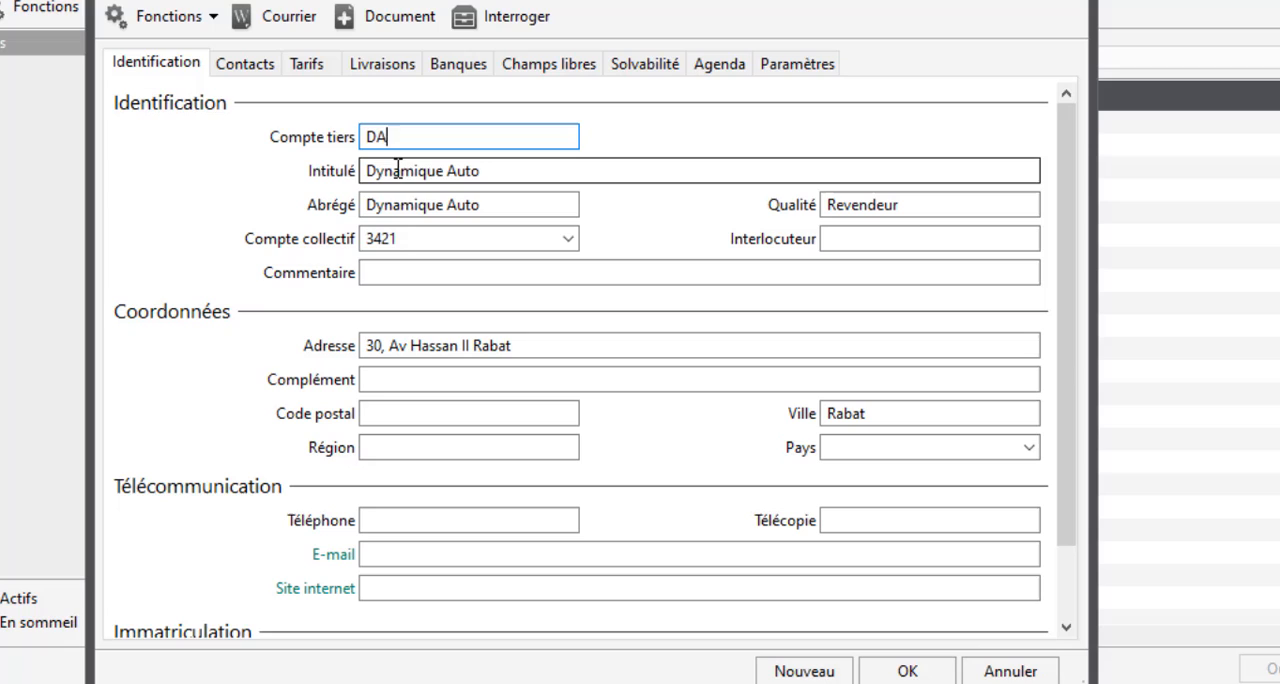
click(410, 237)
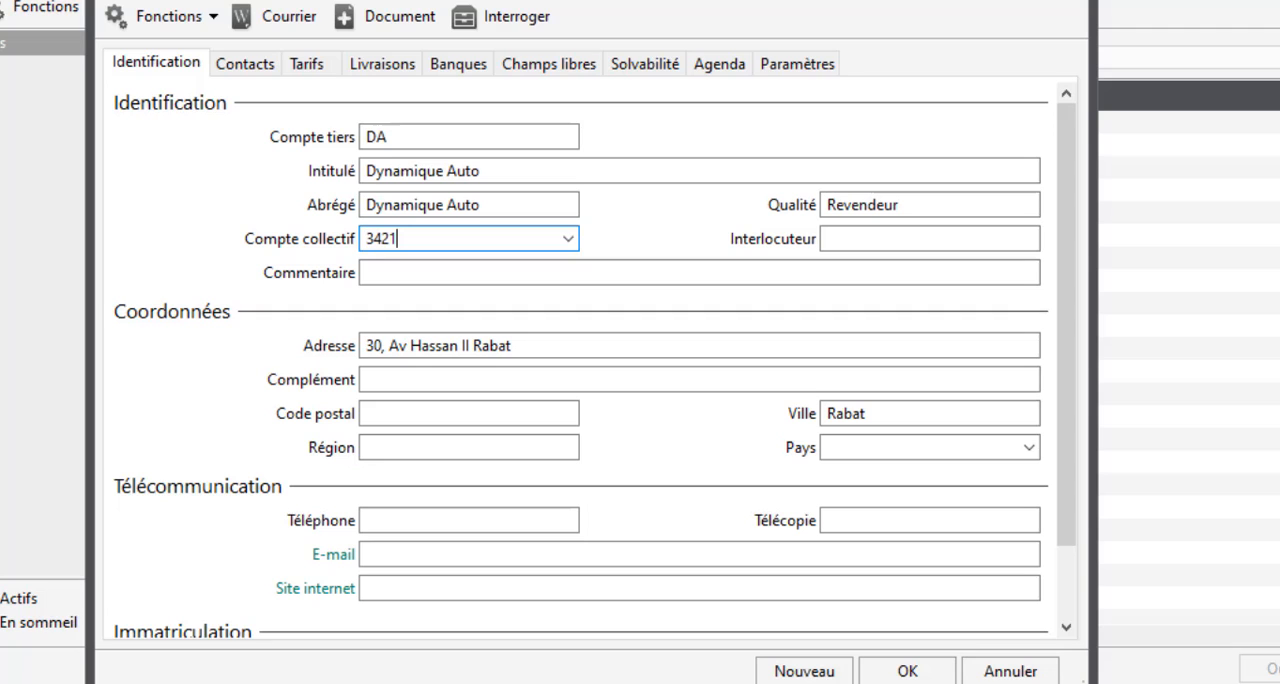
click(560, 682)
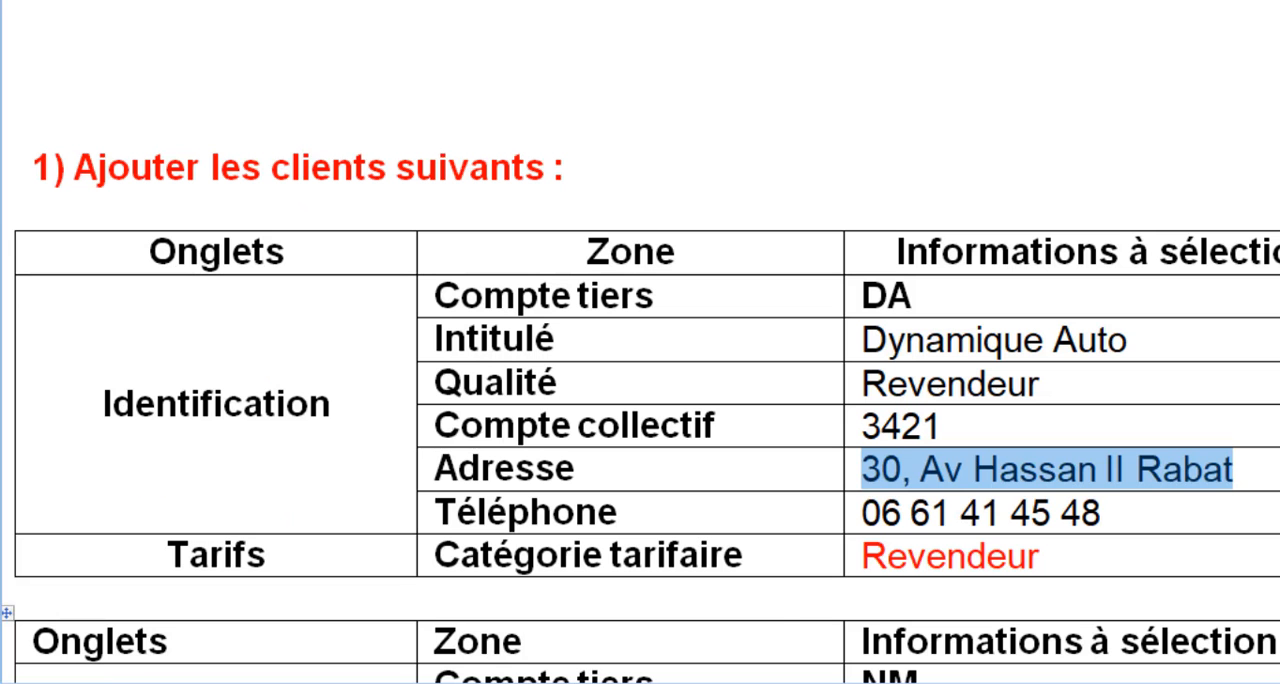
drag(862, 514, 1103, 525)
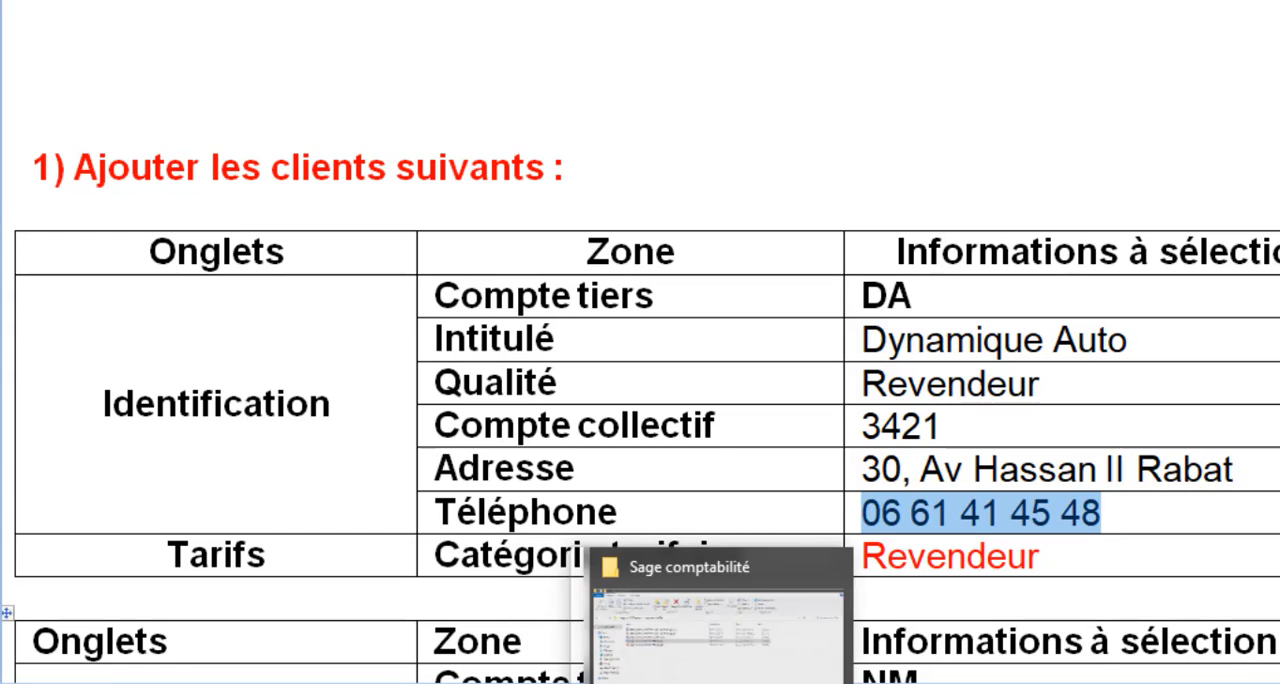
click(810, 682)
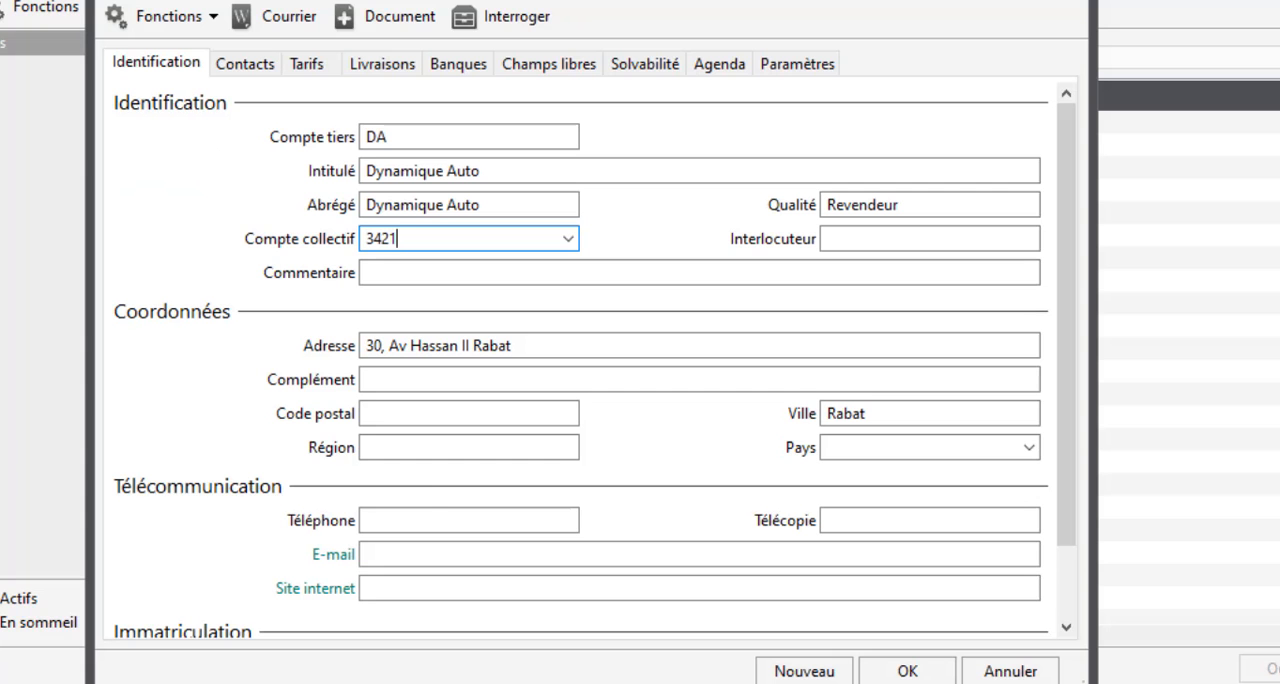
click(395, 518)
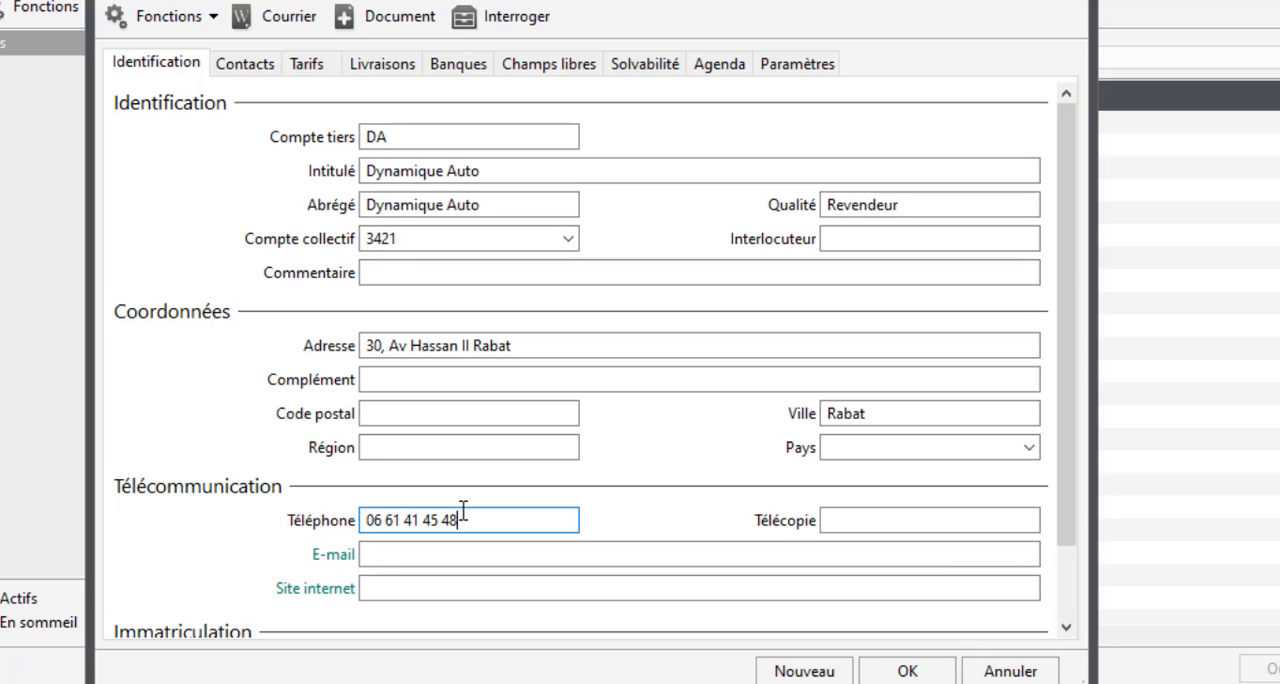
Step: Look over the client's Site internet field, contact list and Tarifs options
click(429, 587)
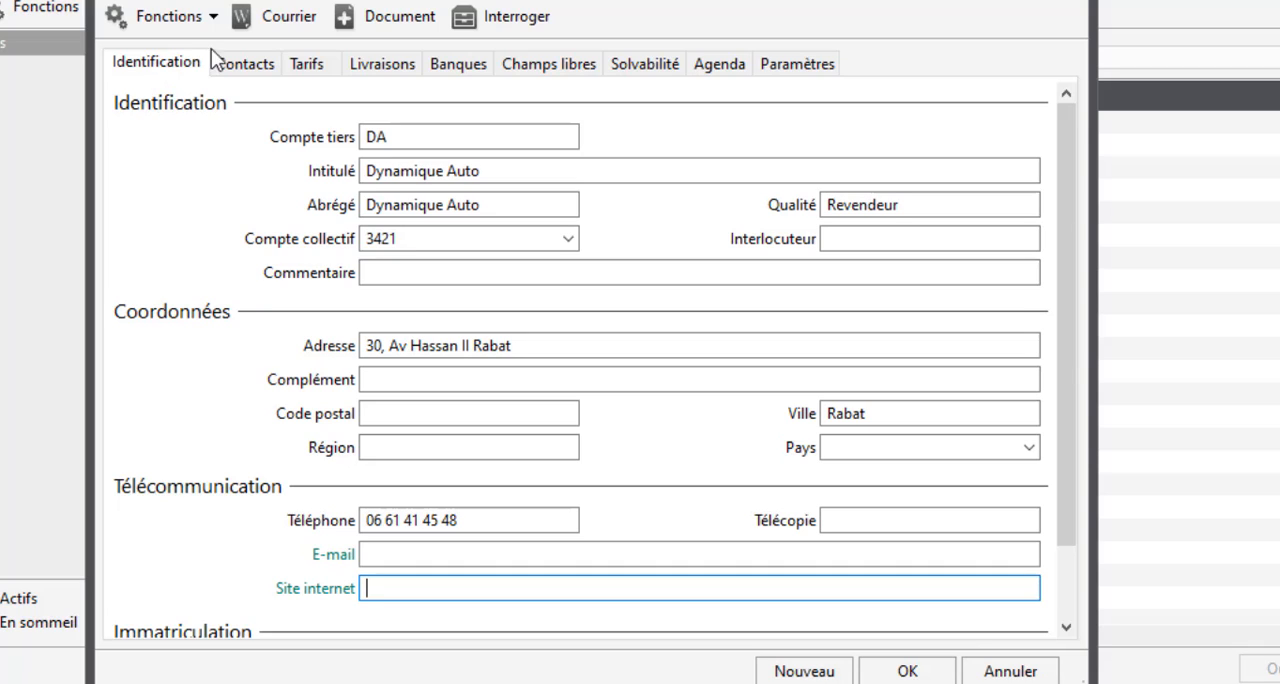
click(236, 62)
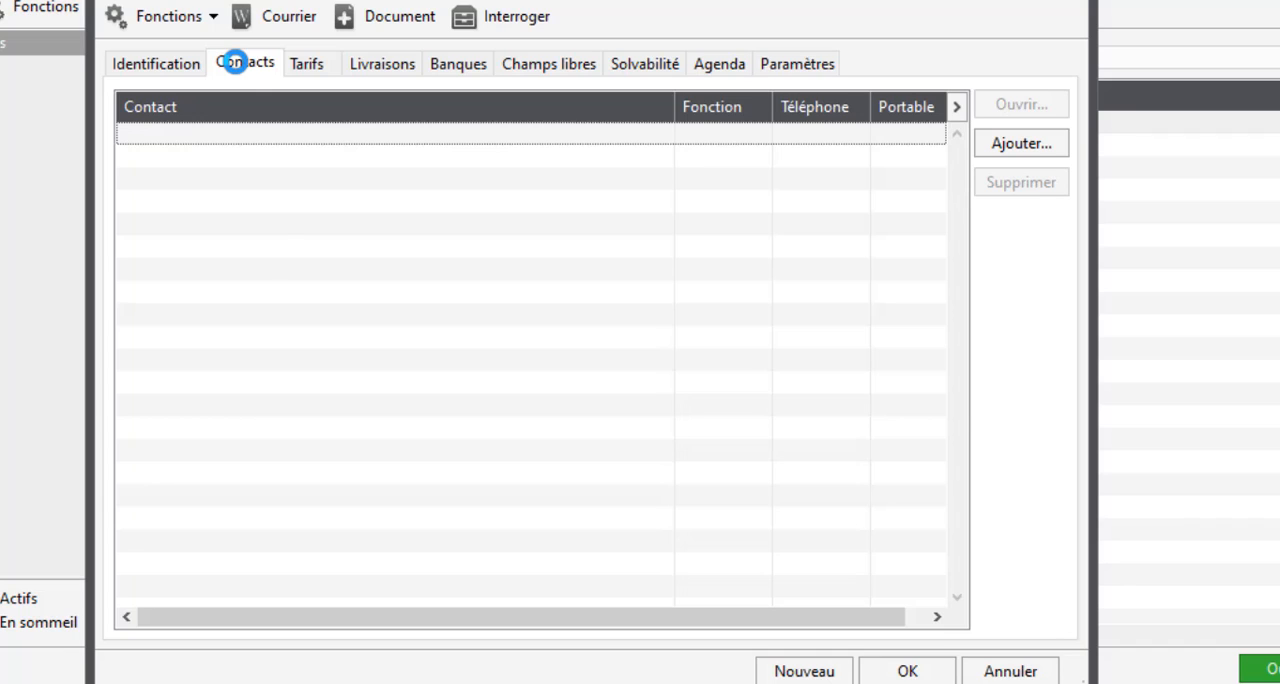
click(308, 64)
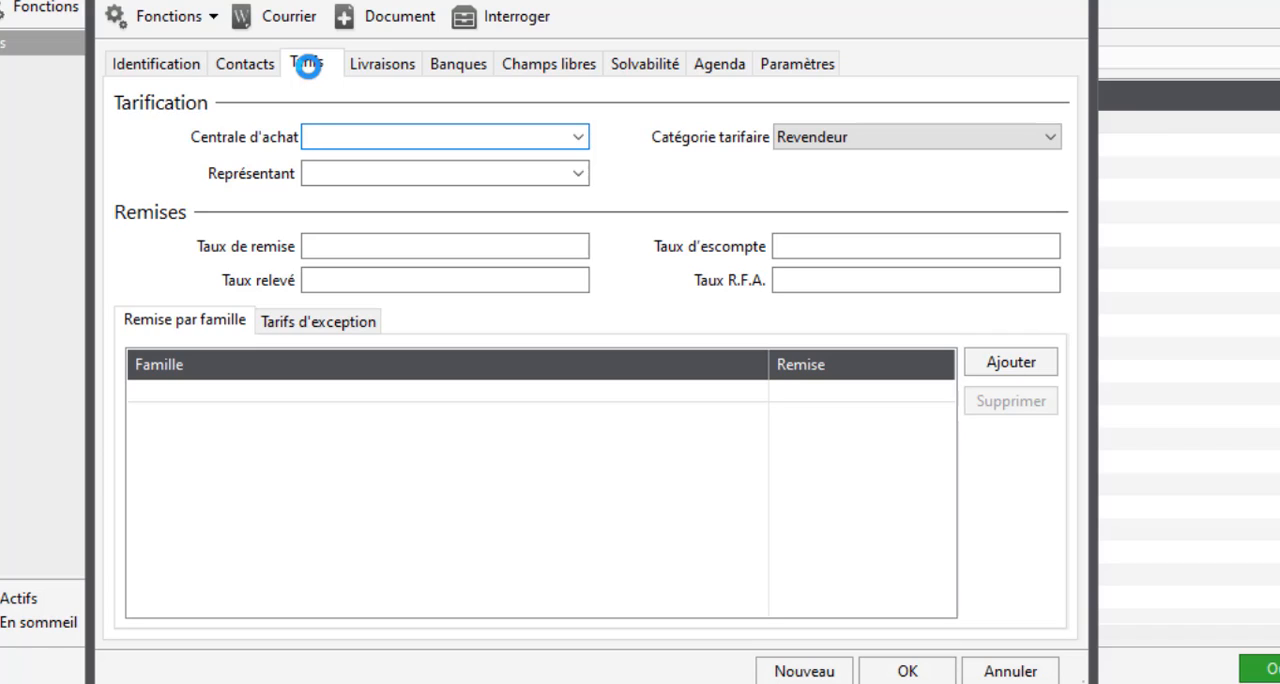
Step: Check the Catégorie tarifaire settings for Tiers in the company parameters, and return to the client's Taux de remise field
key(alt+f)
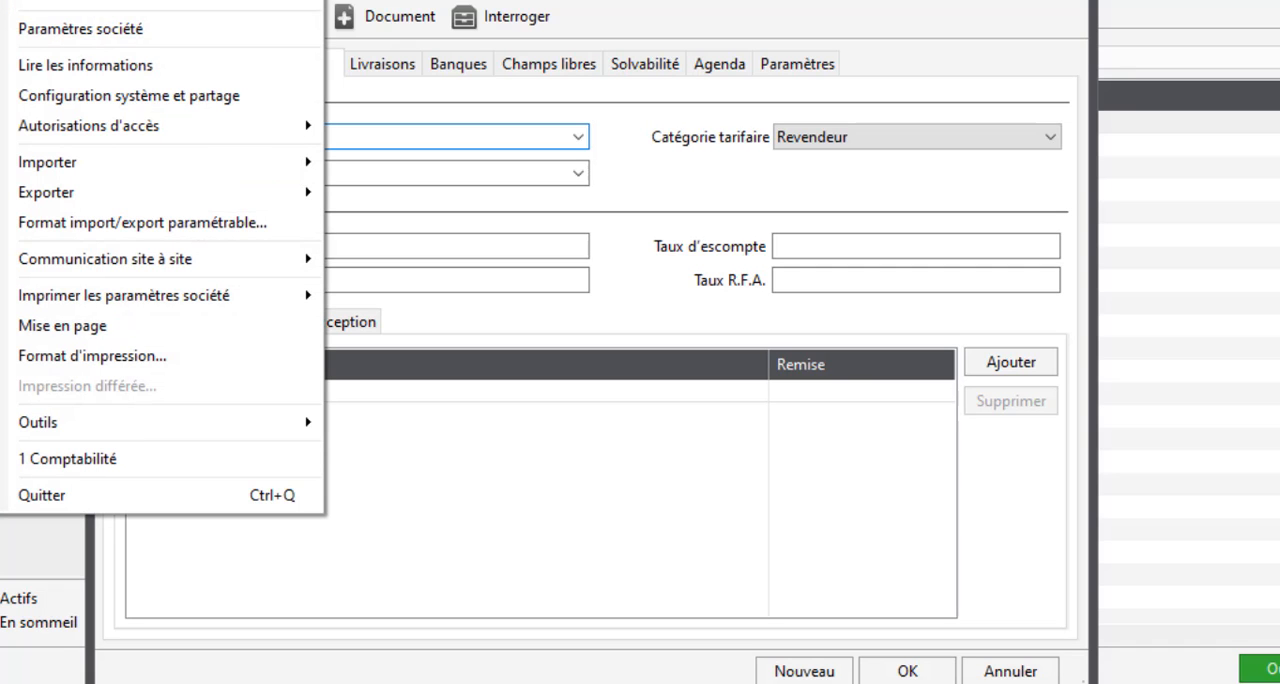
click(40, 31)
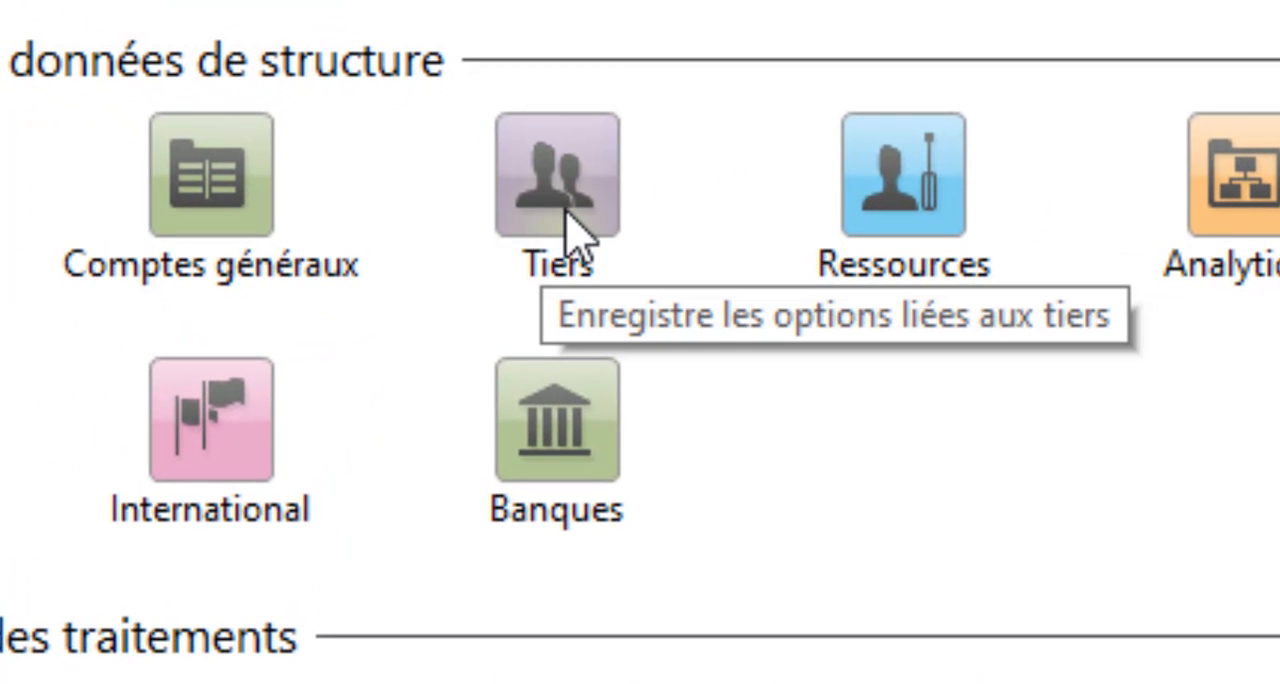
click(567, 230)
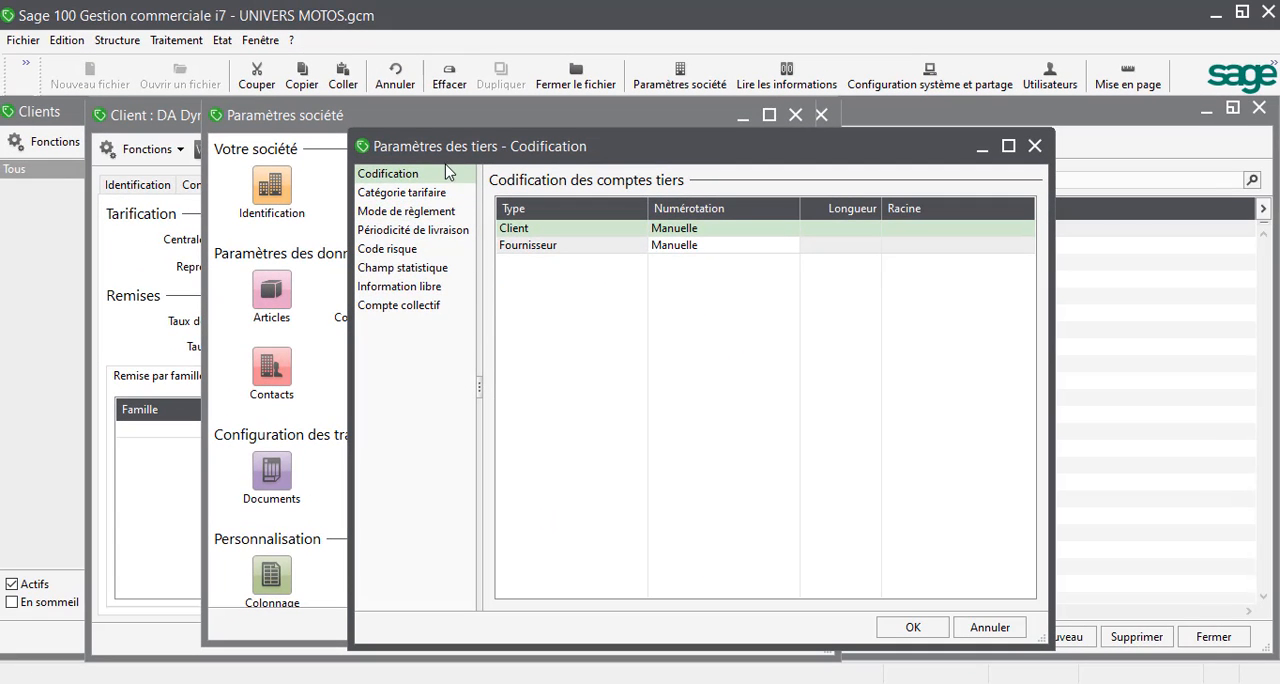
click(405, 192)
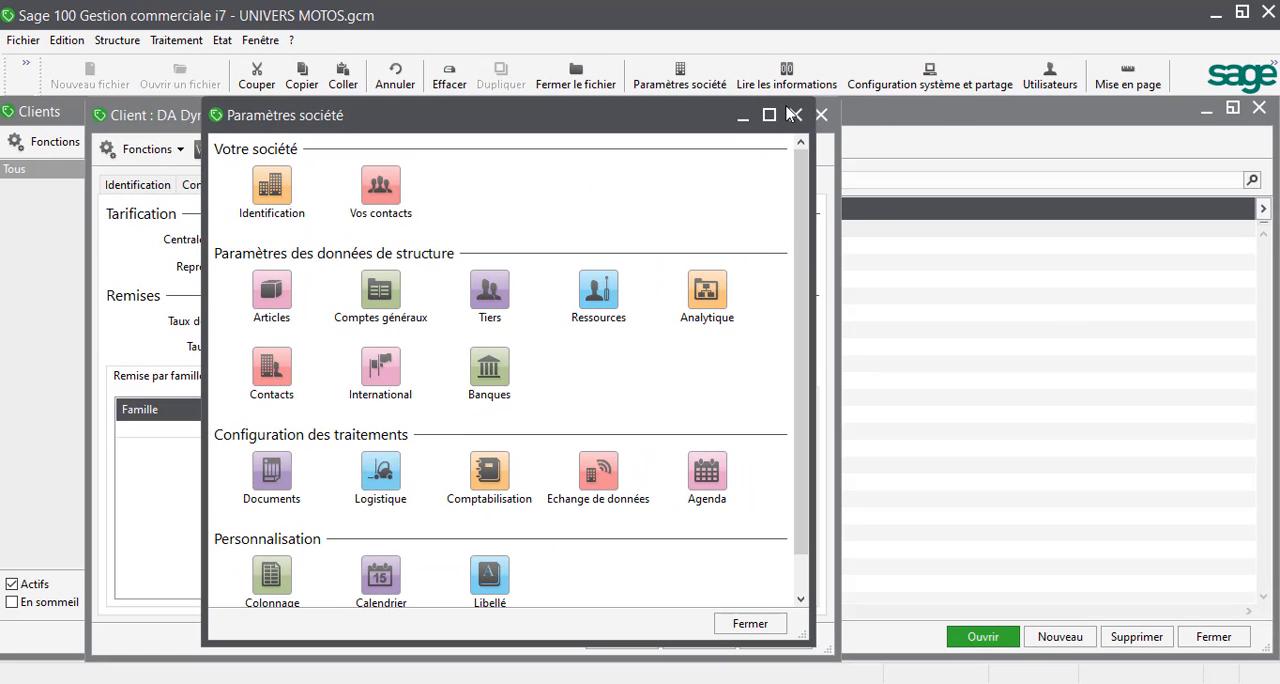
click(794, 114)
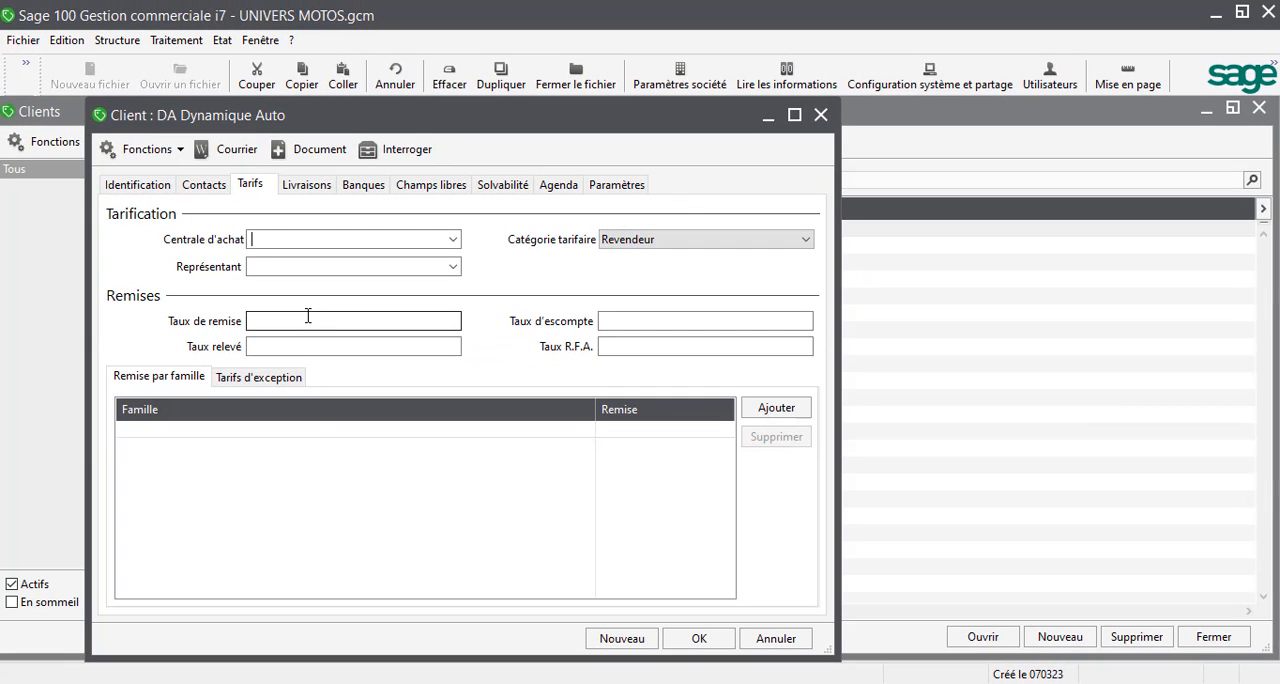
click(308, 316)
Step: Close the Dynamique Auto record and create a new client with Compte tiers NM, copied from the exercise document
click(822, 116)
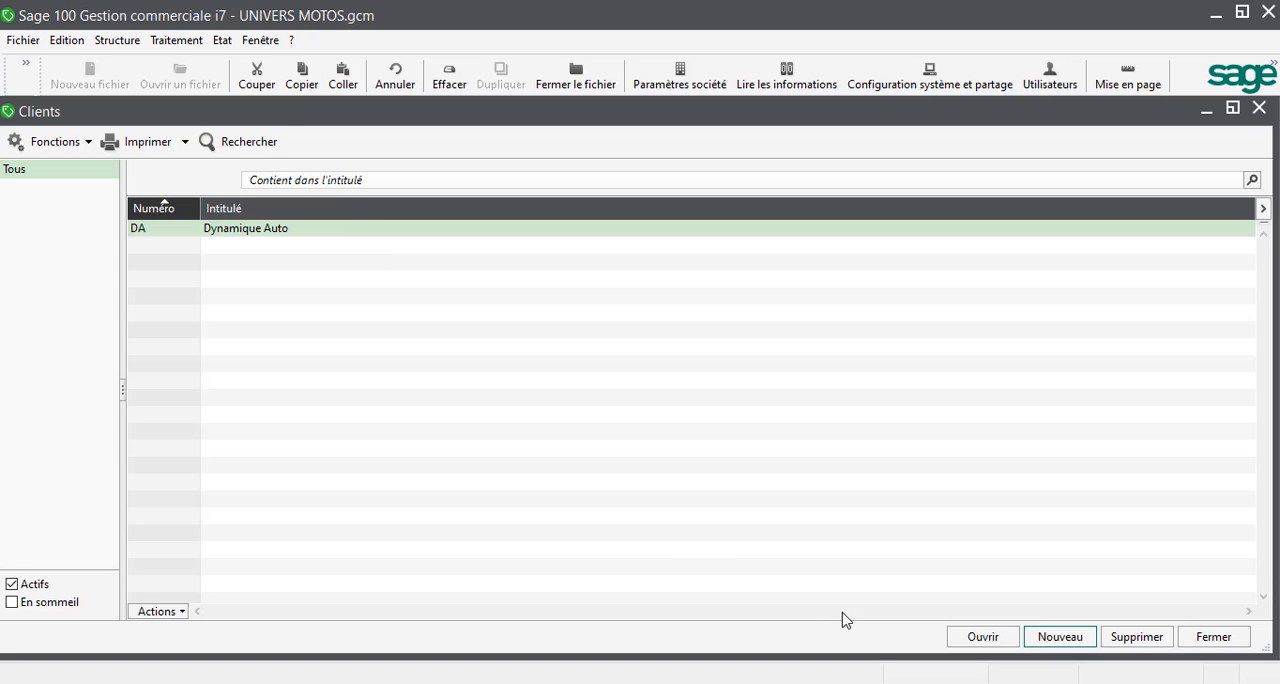
click(1051, 641)
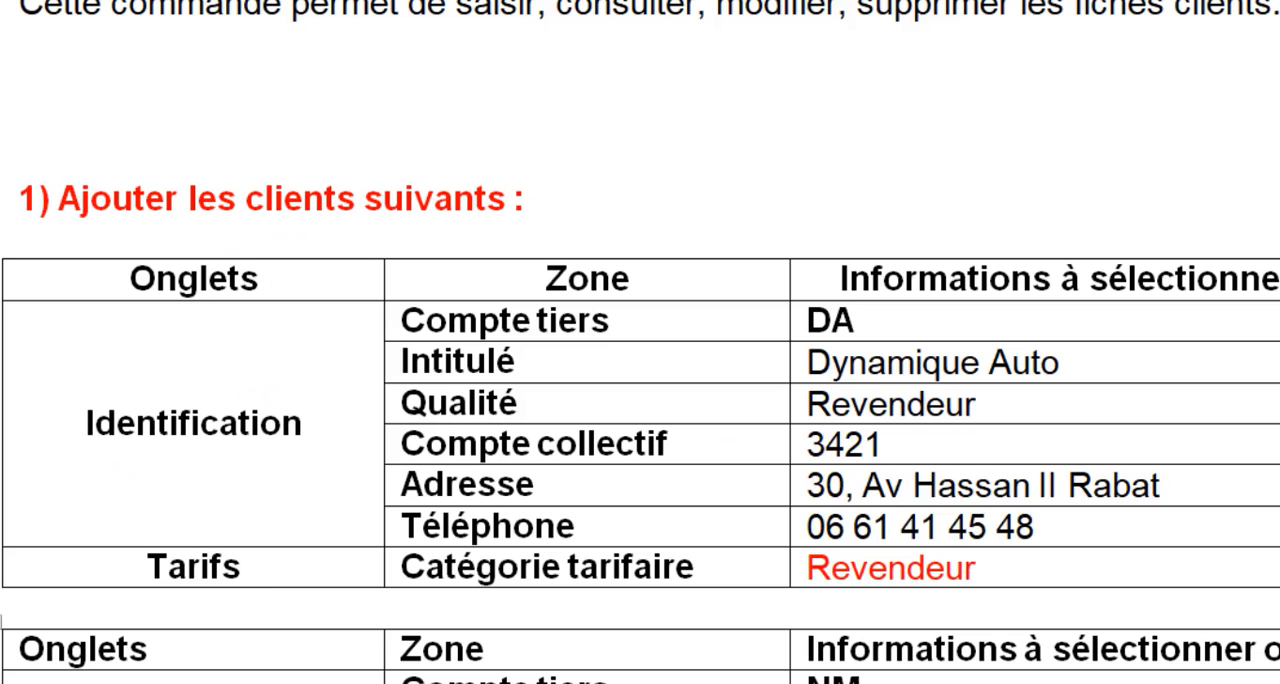
drag(1035, 527, 806, 527)
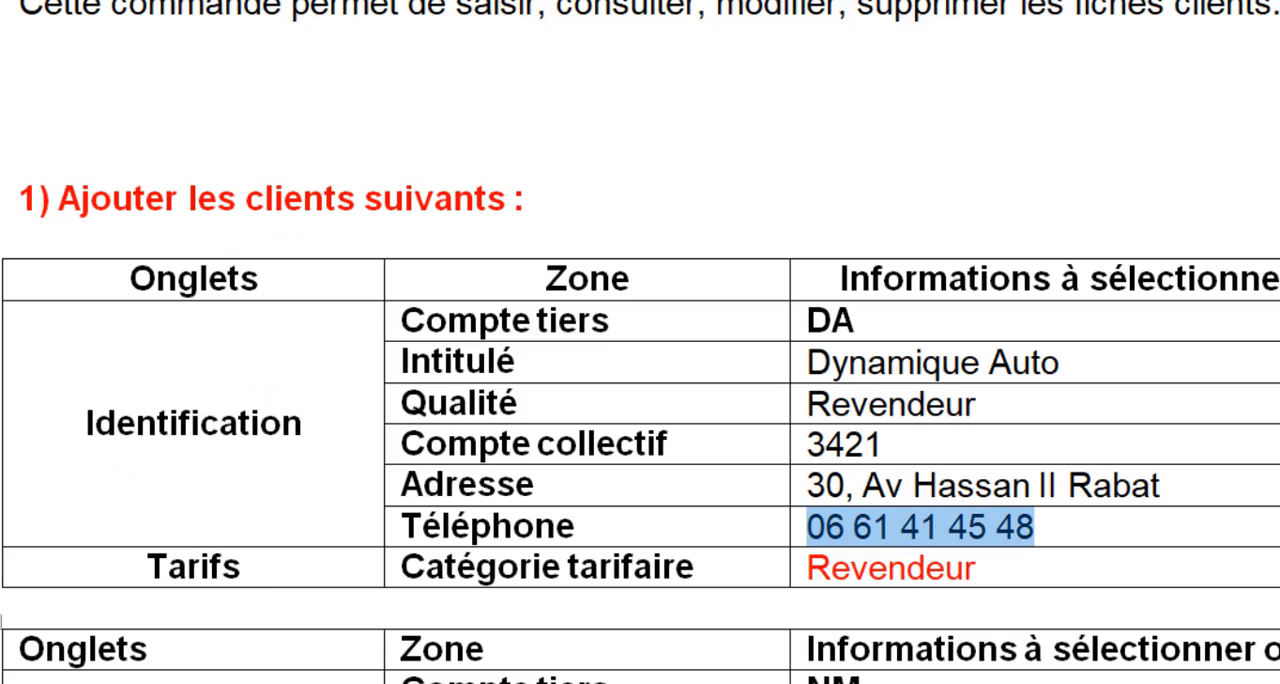
click(765, 528)
key(Down)
key(Down)
key(Down)
key(Down)
key(Down)
key(Down)
key(Down)
key(Down)
key(Down)
key(Down)
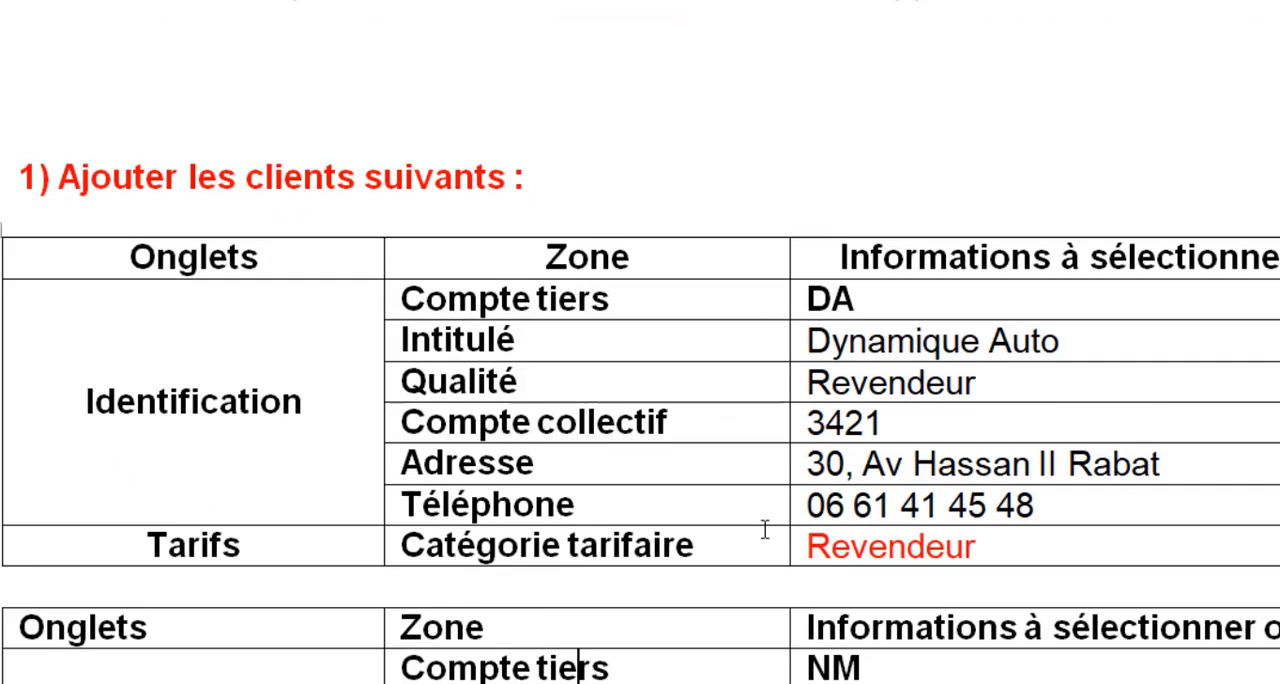
key(Down)
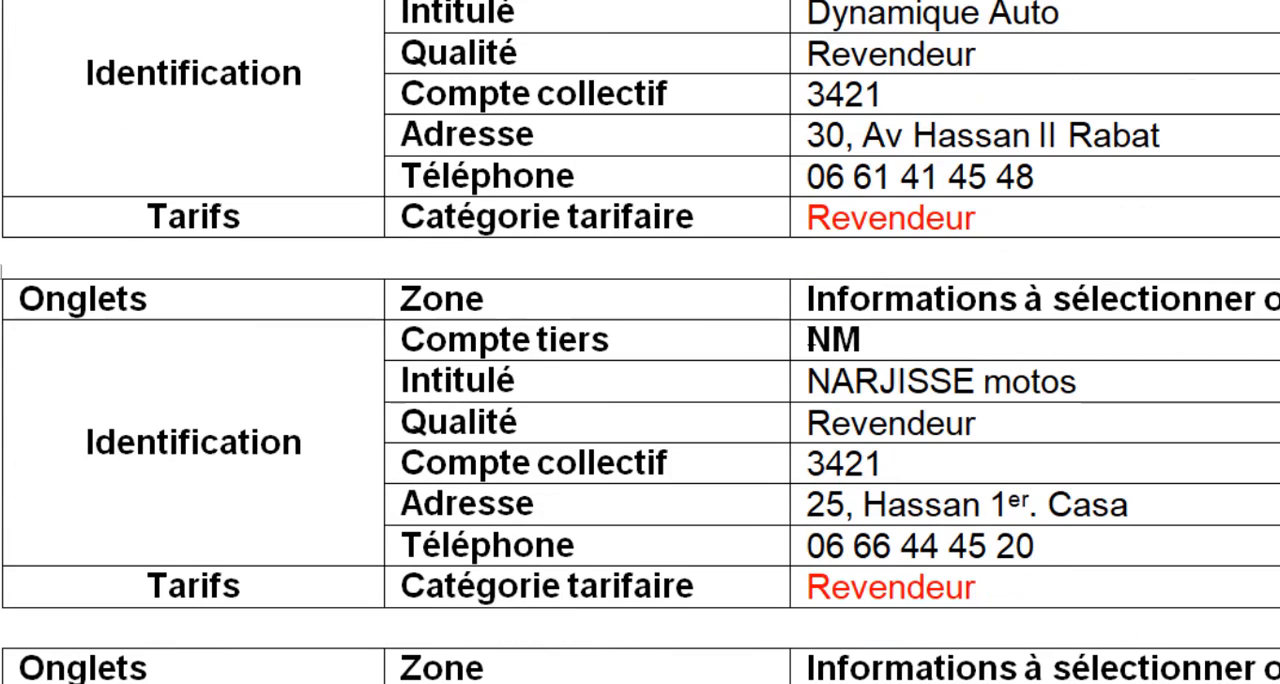
drag(806, 340, 862, 340)
key(ctrl+c)
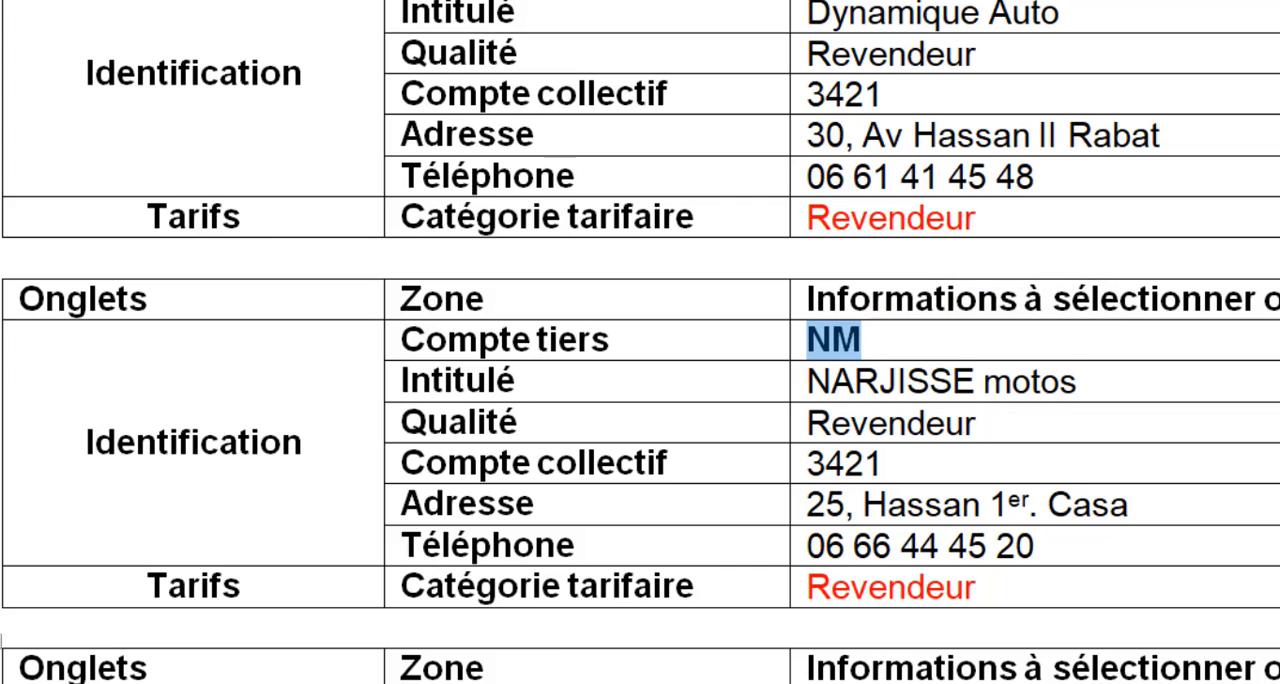
click(652, 682)
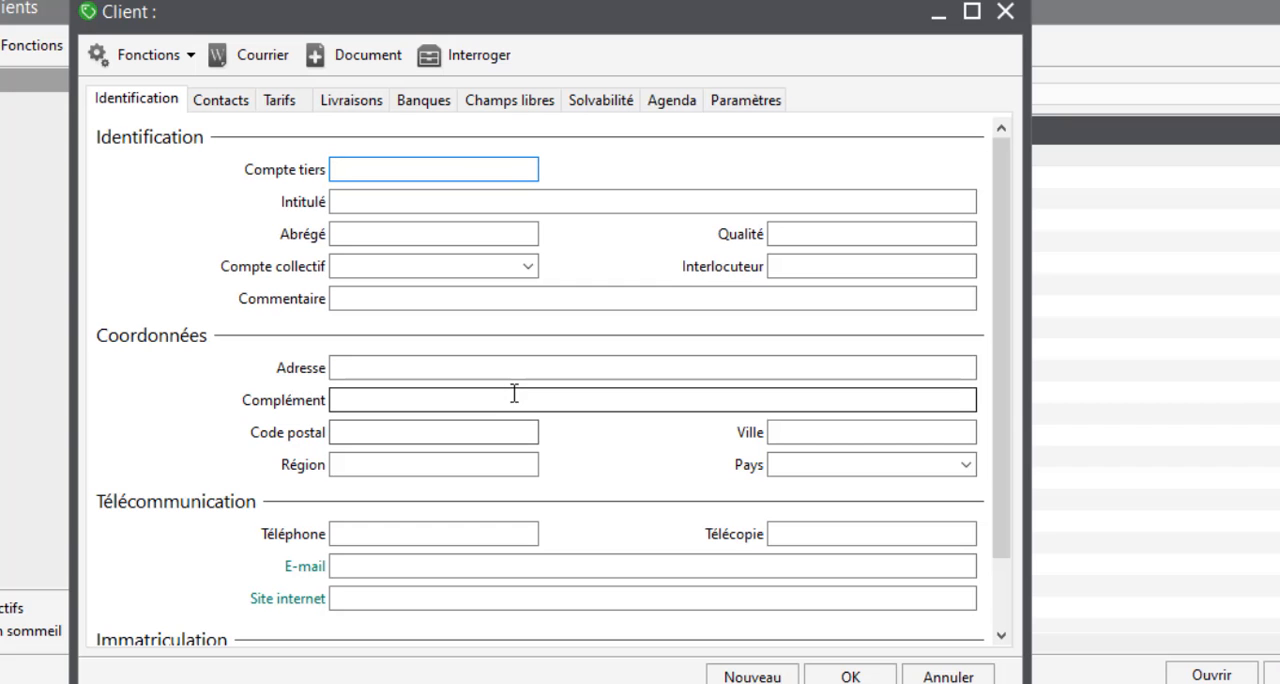
key(ctrl+v)
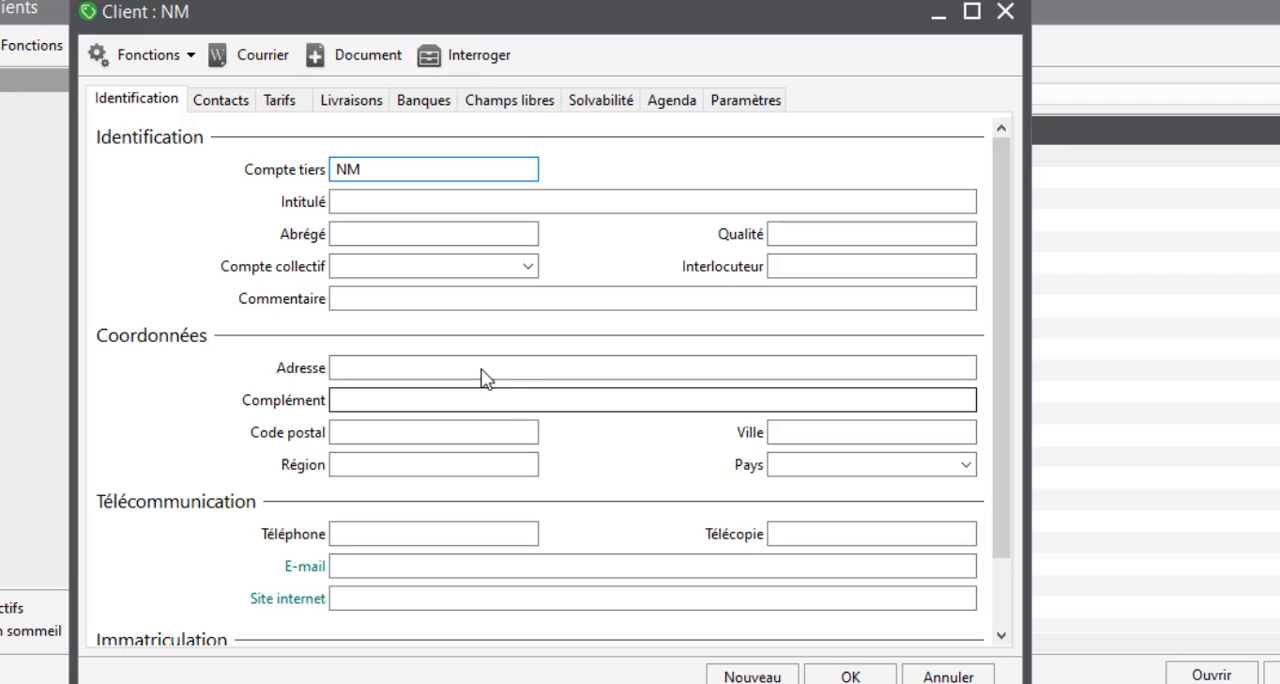
Step: Fill in the client's Intitulé as NARJISSE motos, Qualité as Revendeur and Compte collectif as 3421
click(454, 202)
text(NARJISSE motos)
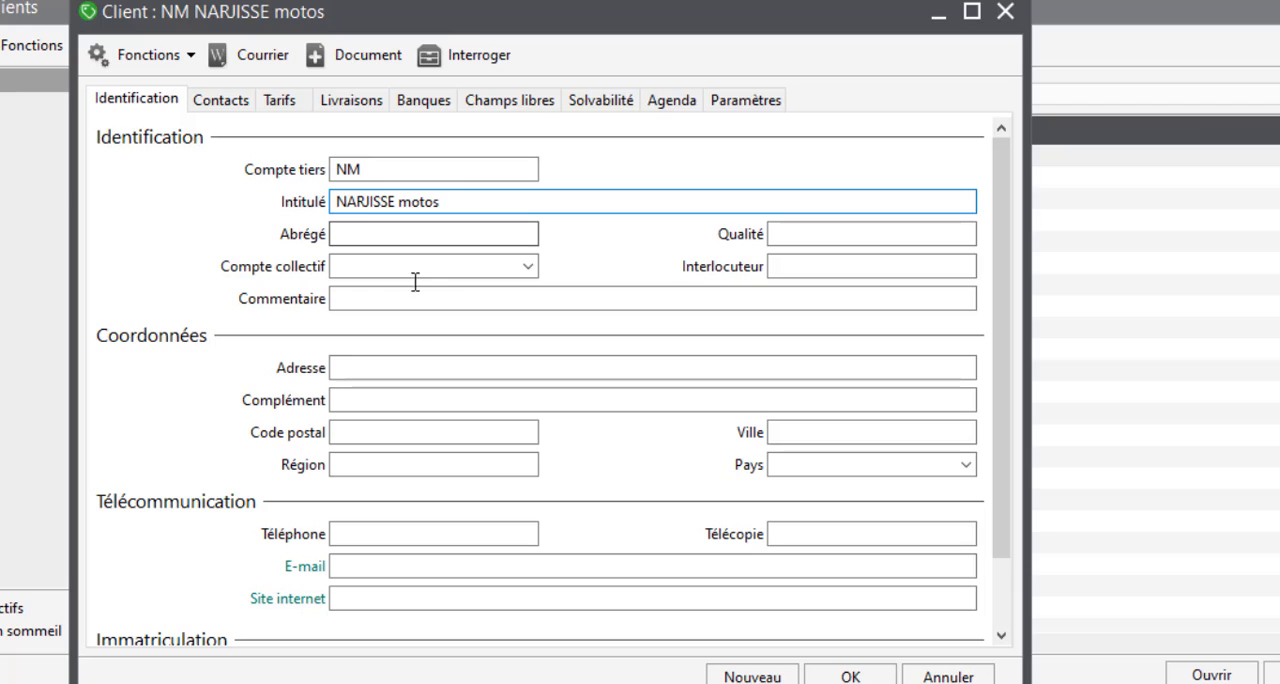
key(Tab)
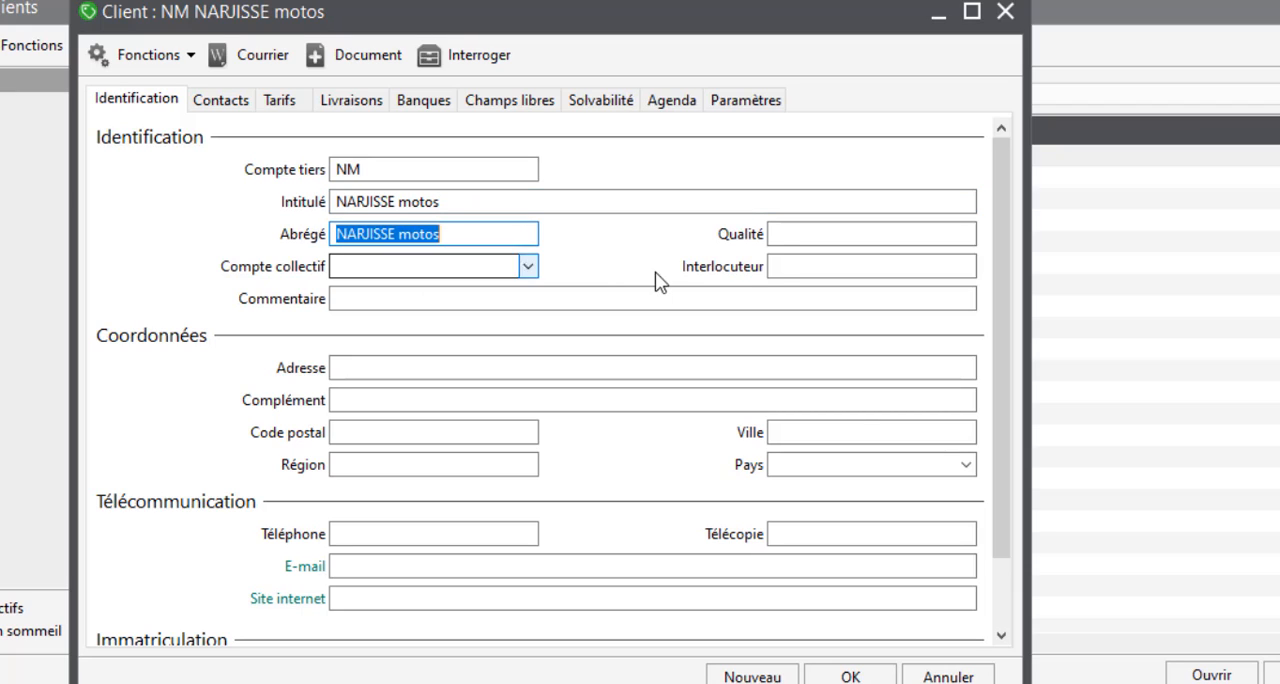
click(782, 234)
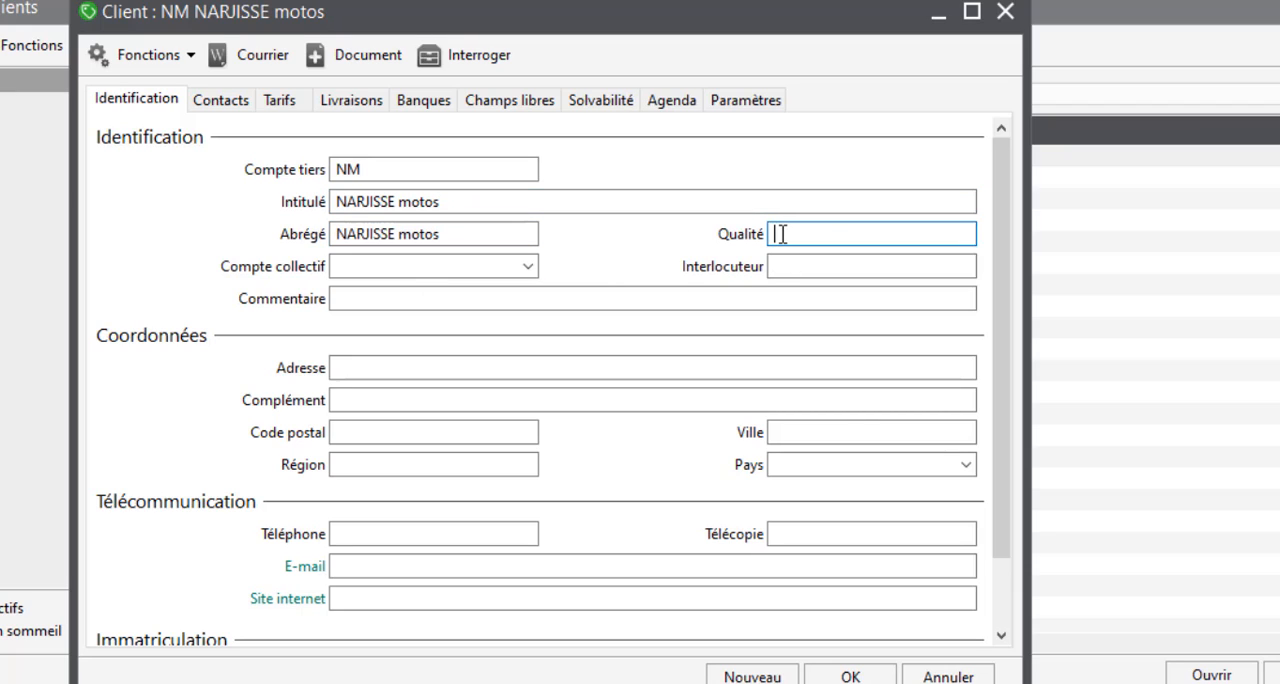
text(Revendeur)
click(474, 262)
text(3421)
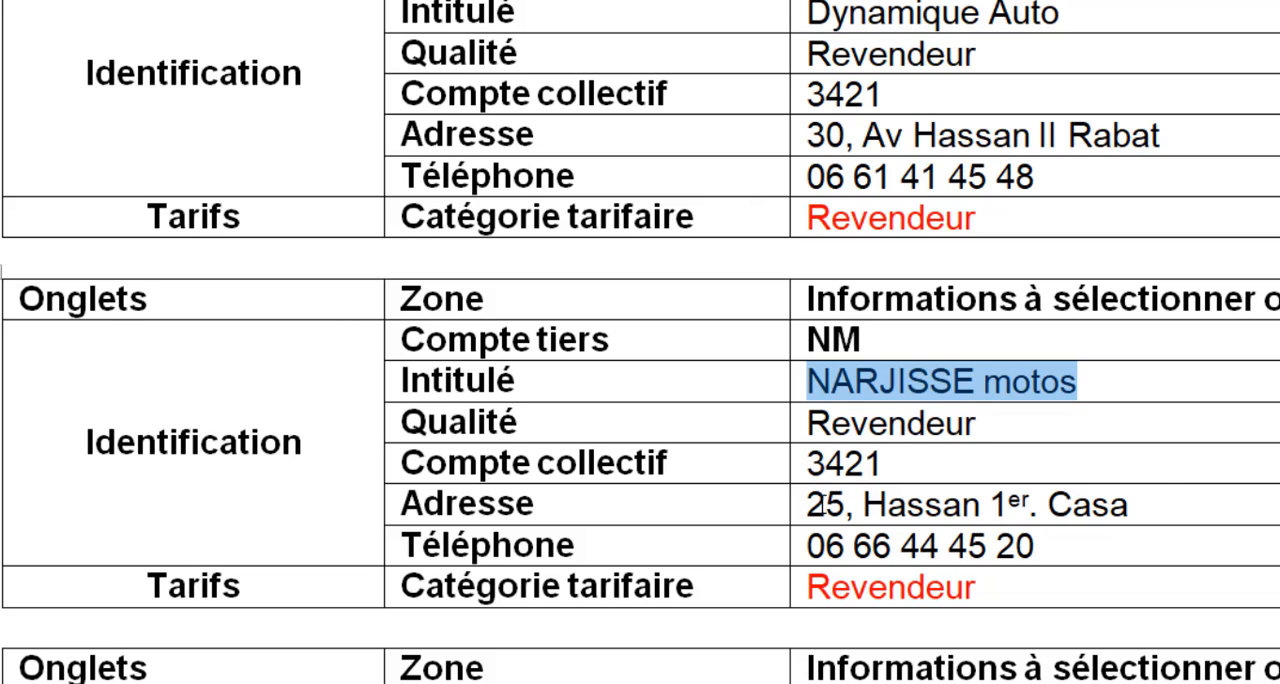
Step: Copy the NM client's postal address and phone number from the exercise document into Adresse and Téléphone
drag(810, 504, 1166, 500)
key(ctrl+c)
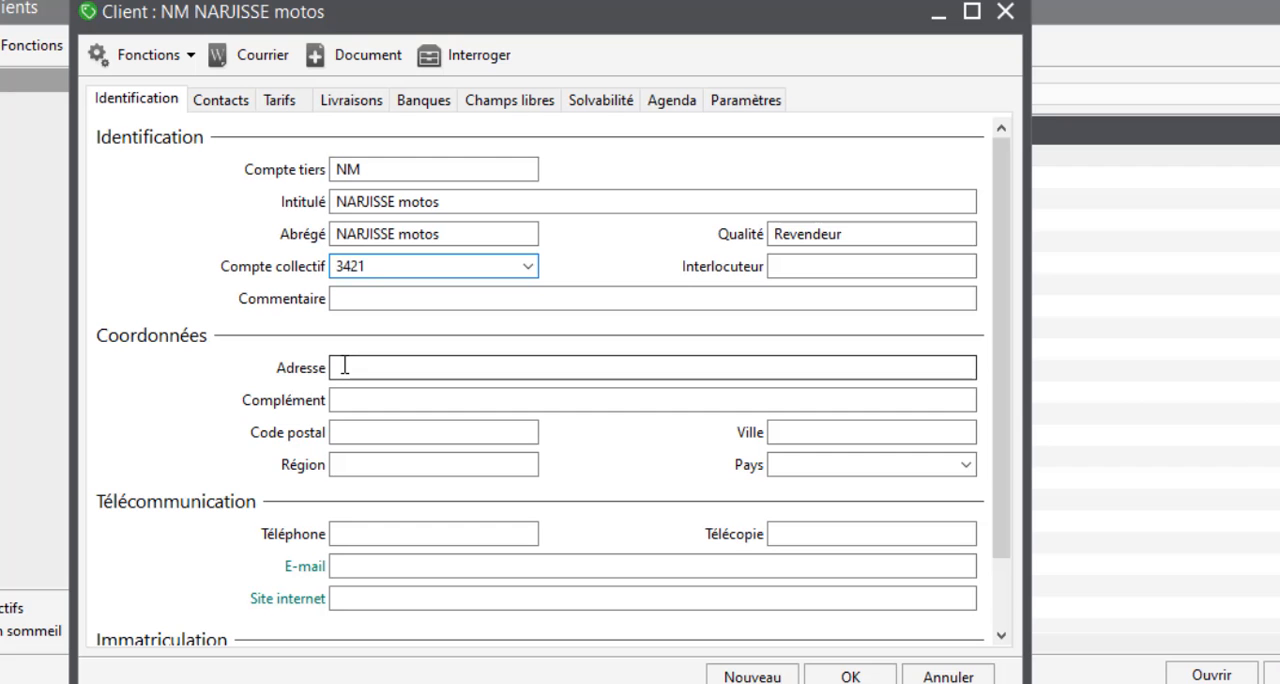
click(337, 366)
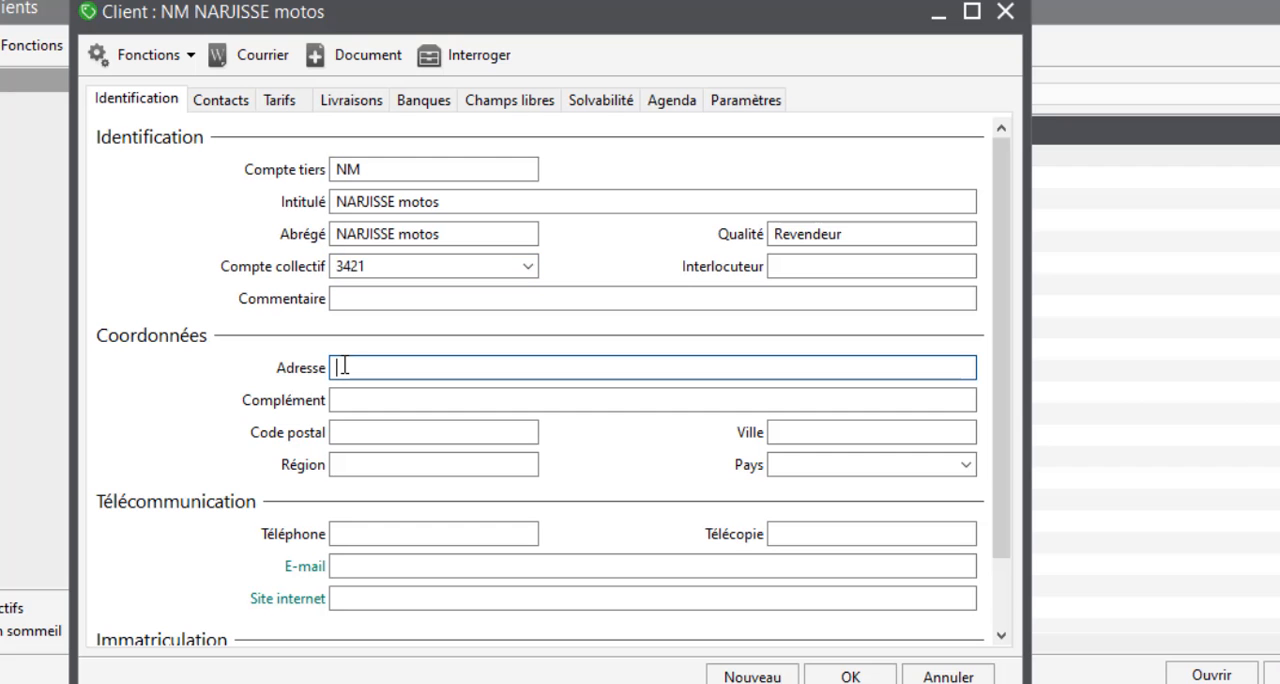
key(ctrl+v)
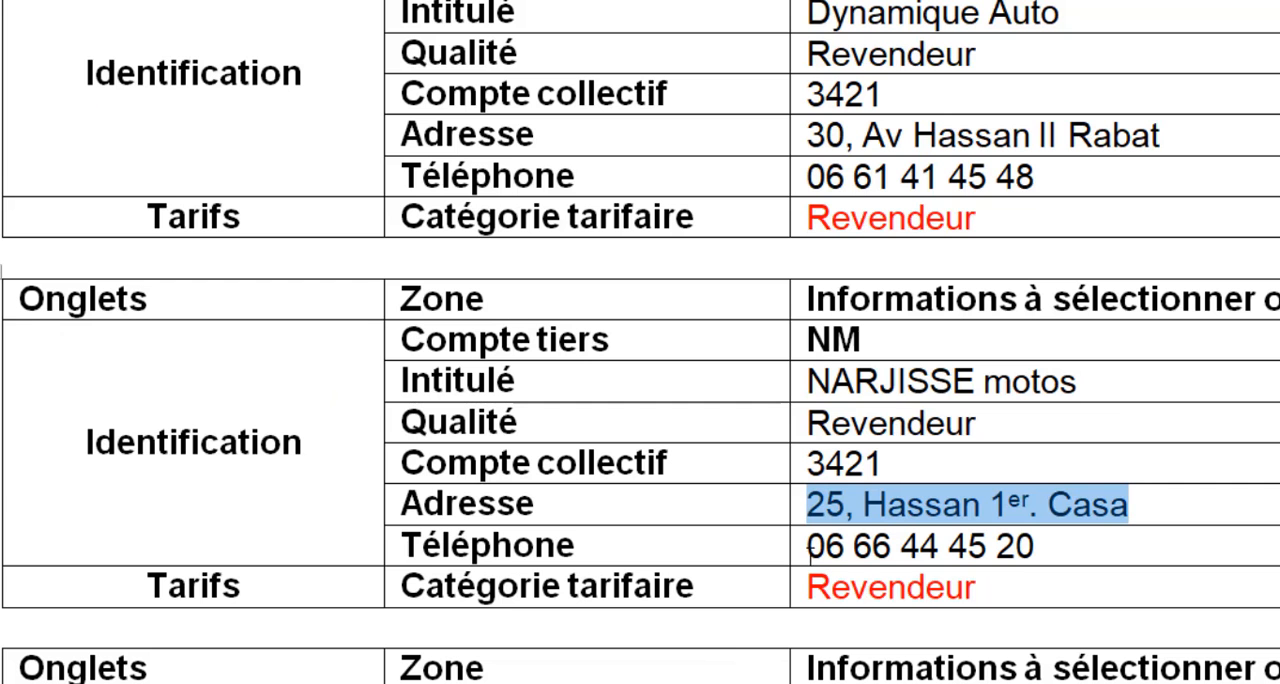
drag(810, 556, 1066, 561)
key(ctrl+c)
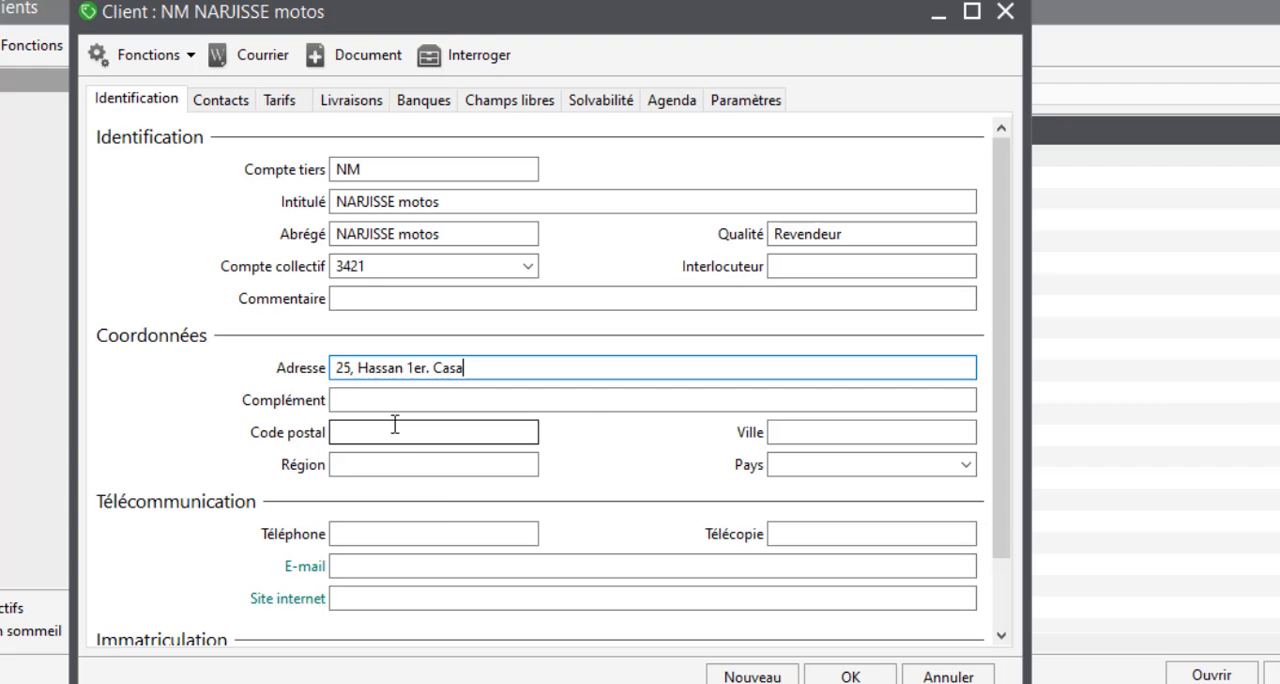
click(375, 531)
key(ctrl+v)
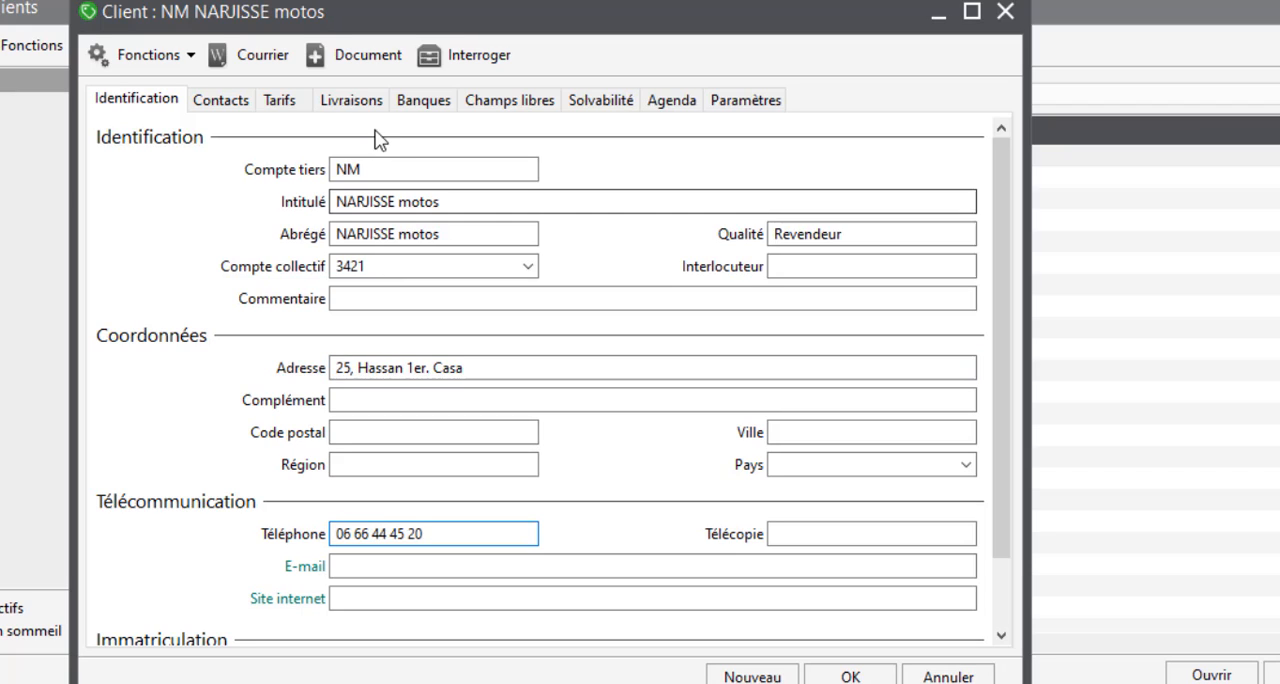
Step: Set the NM client's Catégorie tarifaire to Revendeur and save the record
click(278, 100)
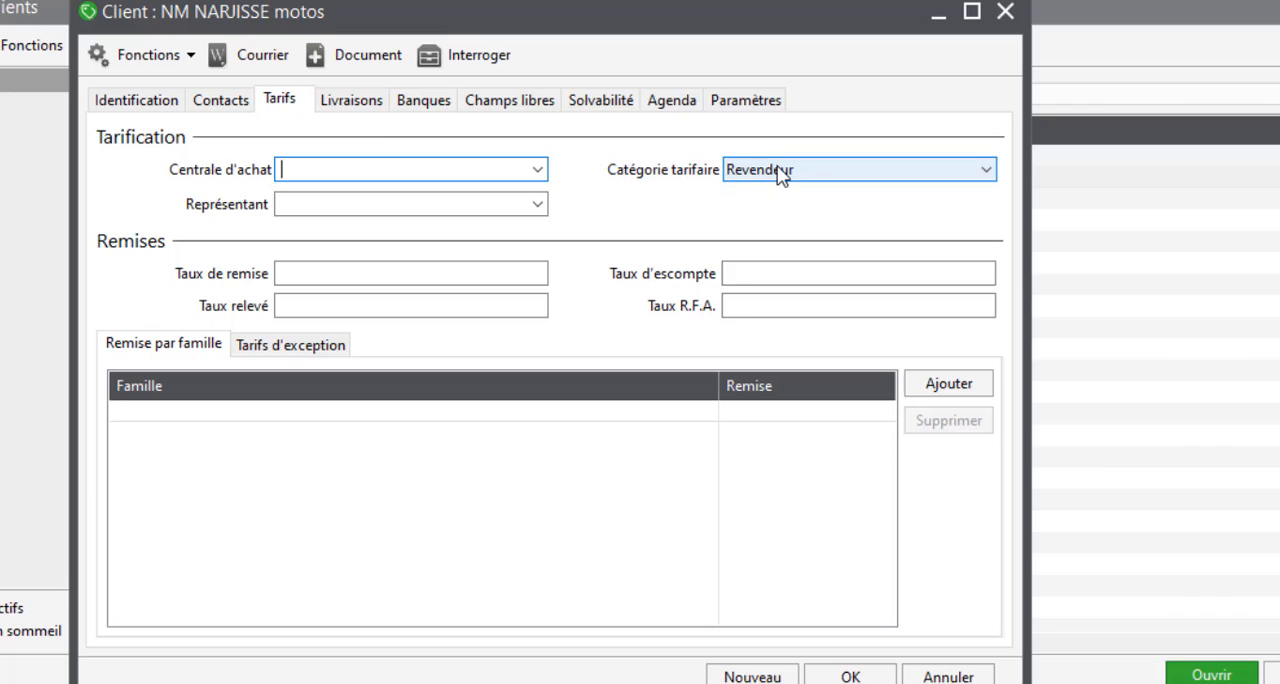
click(780, 174)
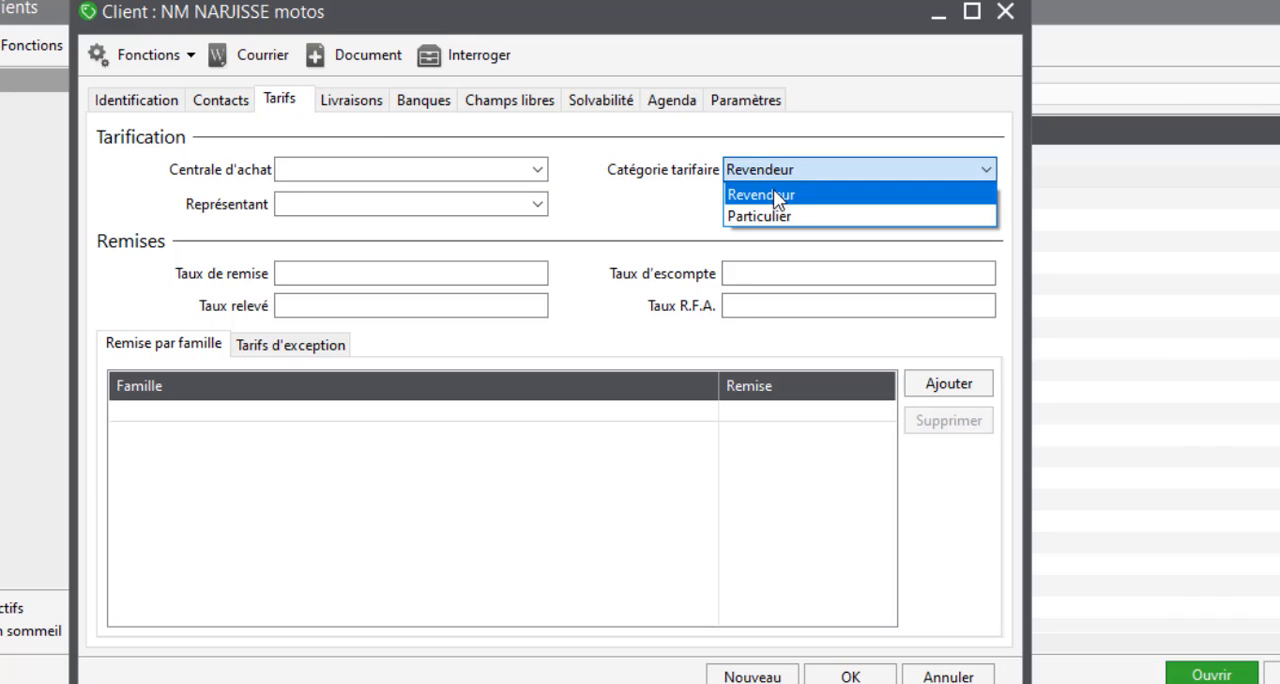
click(773, 192)
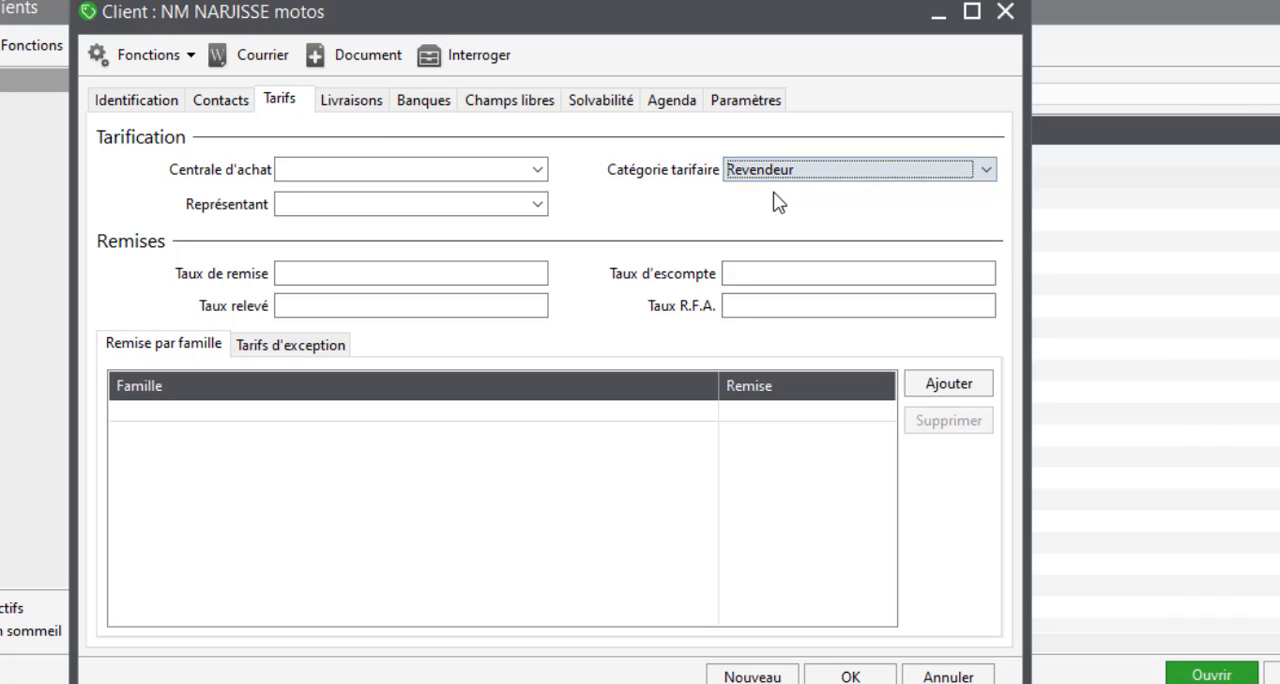
click(828, 676)
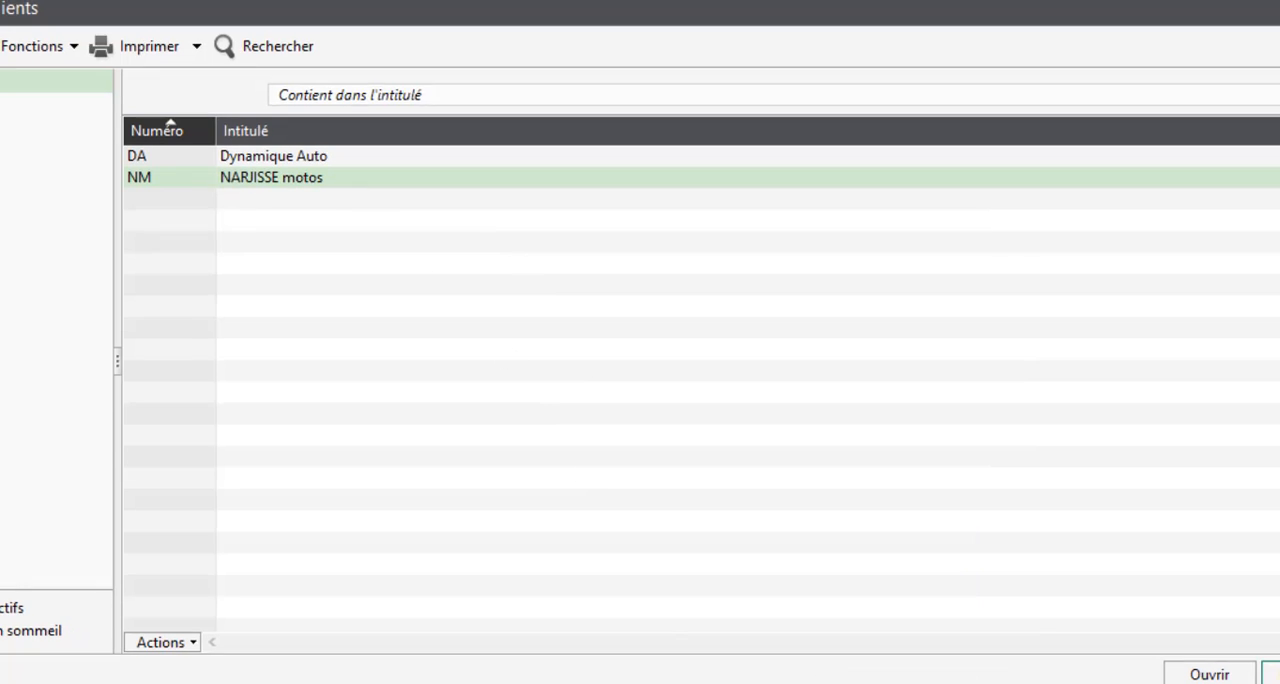
Step: Copy the Compte tiers code of the first Particulier client from the exercise document
key(alt+Tab)
key(Down)
key(Down)
key(Down)
key(Down)
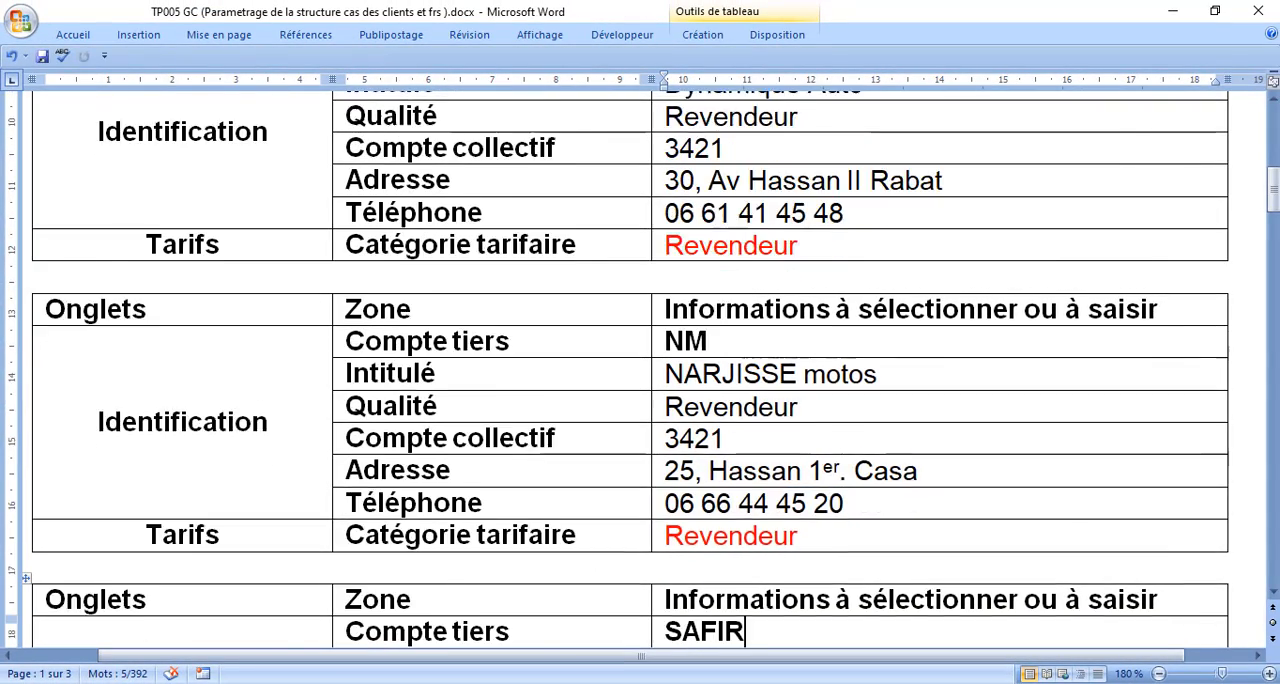
key(Down)
key(Down)
key(Down)
key(Down)
key(Down)
key(Down)
key(Down)
key(Up)
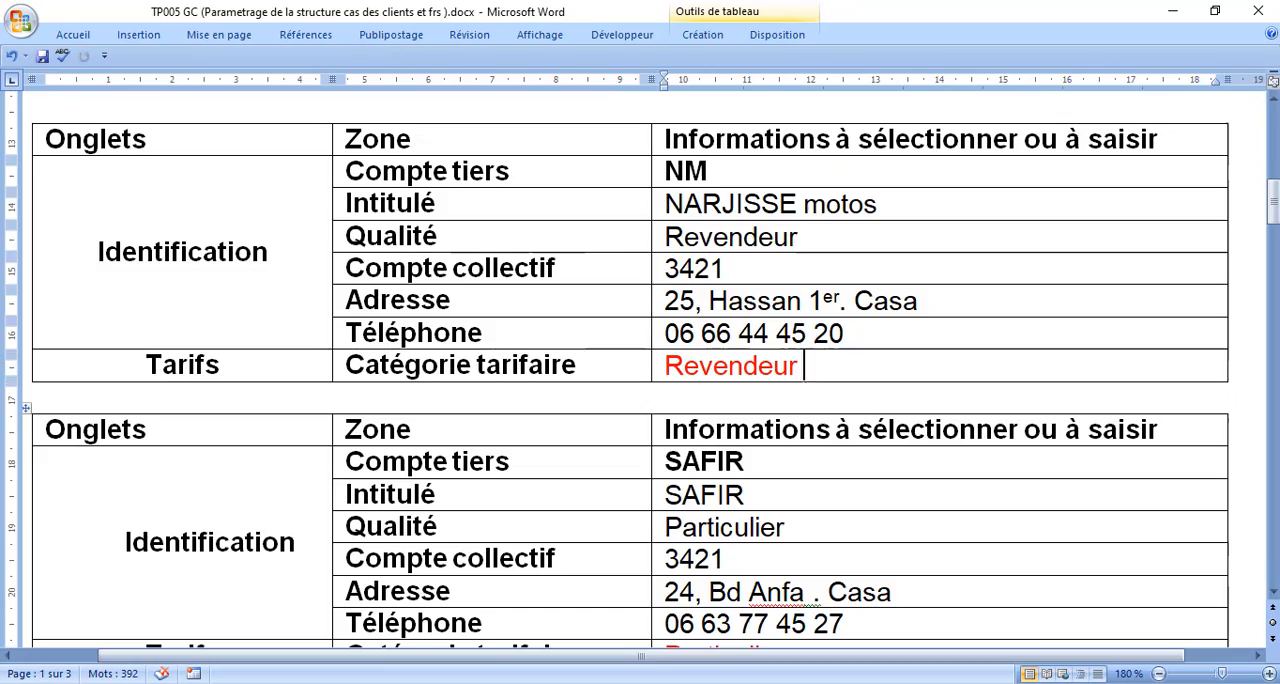
key(Down)
key(Down)
key(Down)
key(Down)
key(Down)
key(Down)
key(Down)
key(Down)
key(Down)
key(Down)
key(Down)
key(Down)
key(Down)
key(Down)
key(Down)
key(Down)
key(Down)
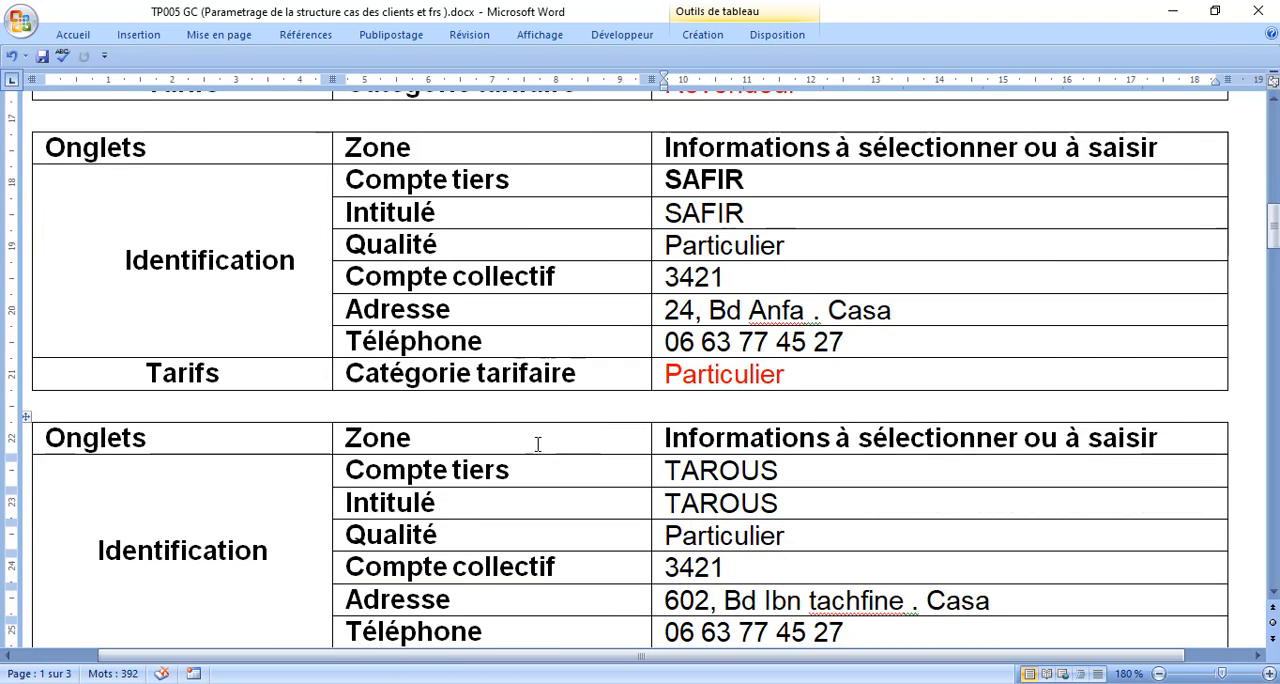
click(660, 186)
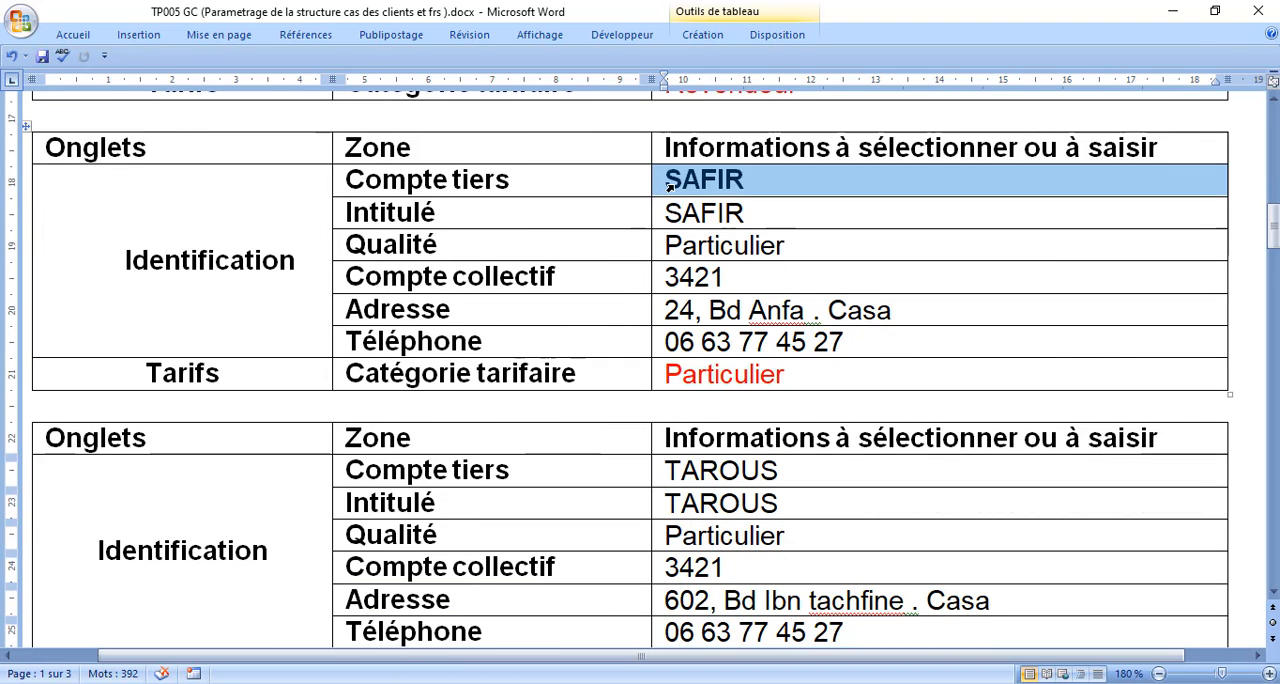
click(667, 186)
drag(667, 180, 752, 183)
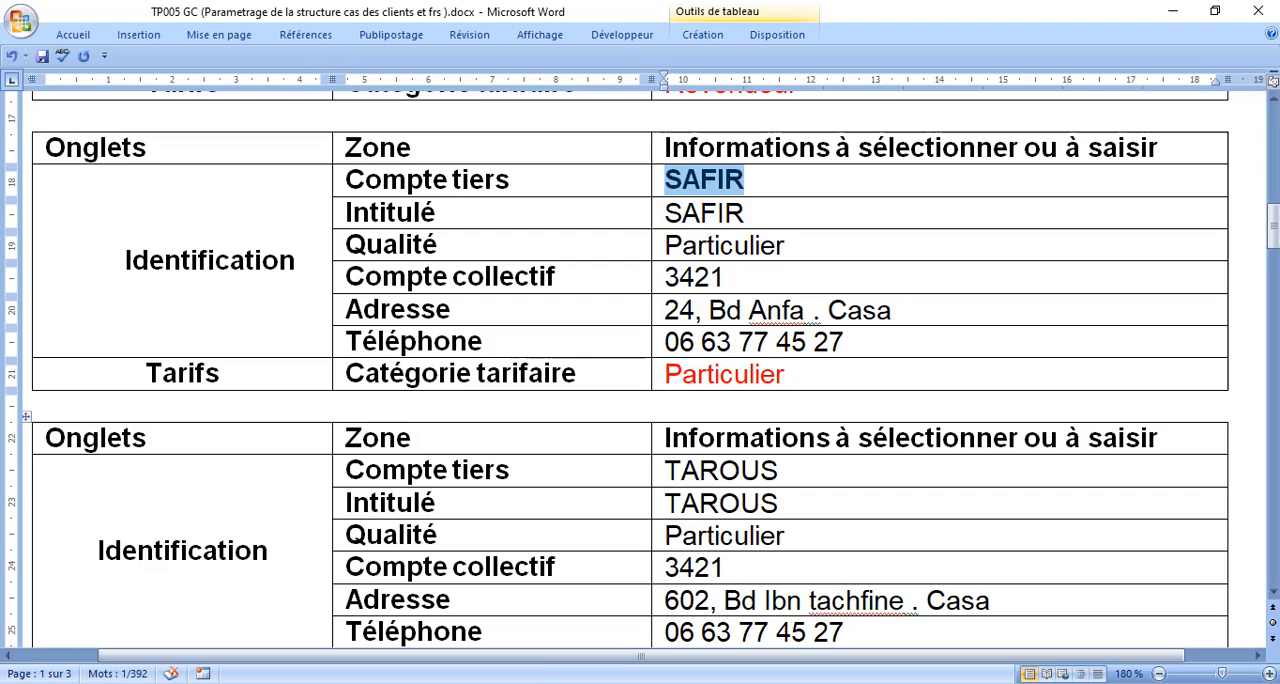
Step: Create a new client with the copied code as Compte tiers and Intitulé, and set Compte collectif to 3421
click(383, 668)
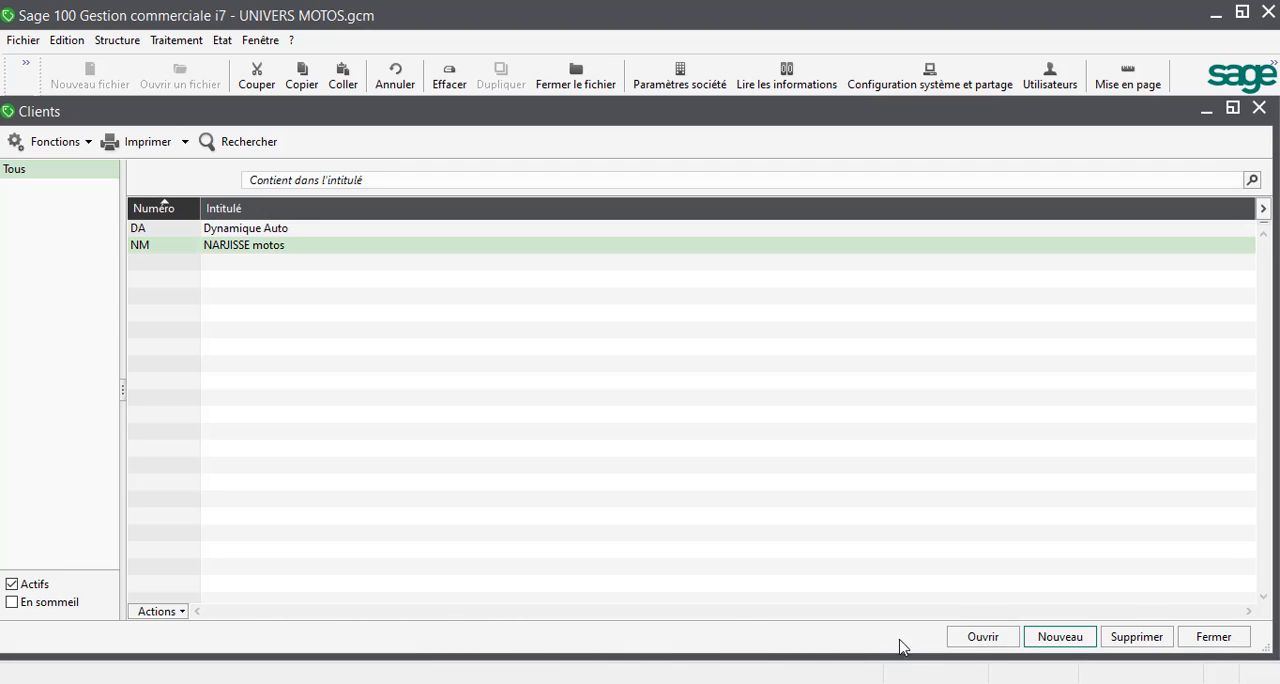
click(1048, 648)
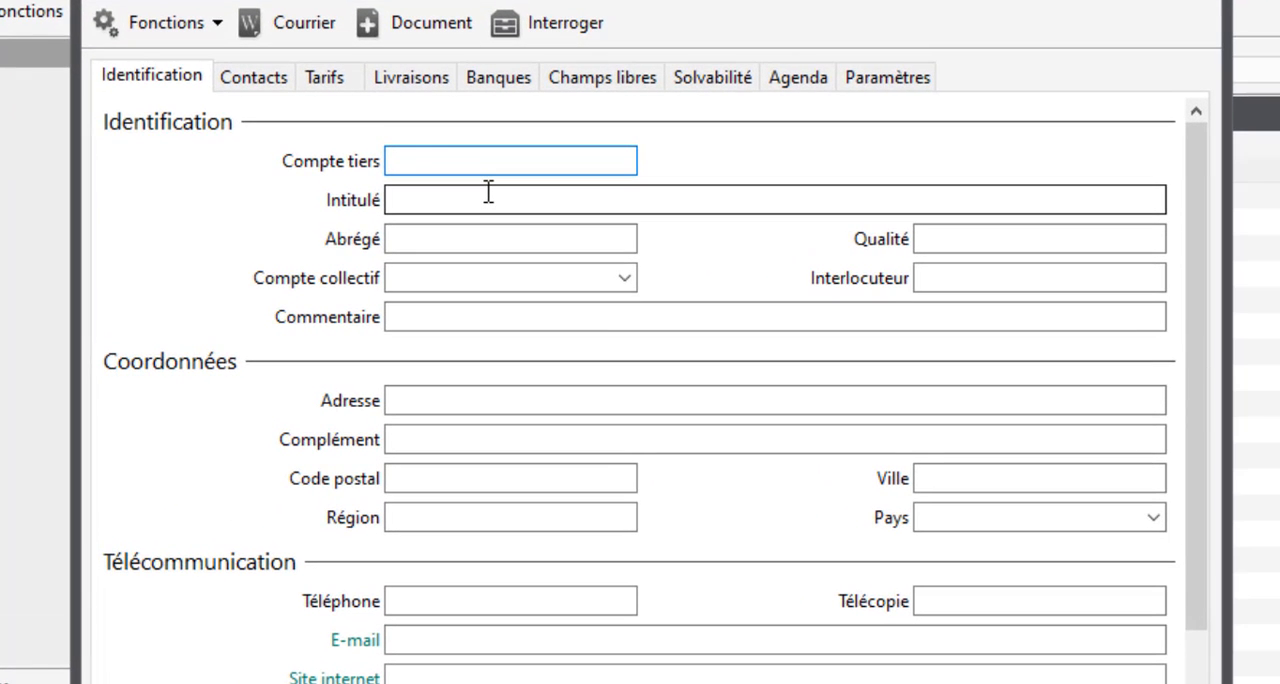
text(SAFIR)
click(488, 195)
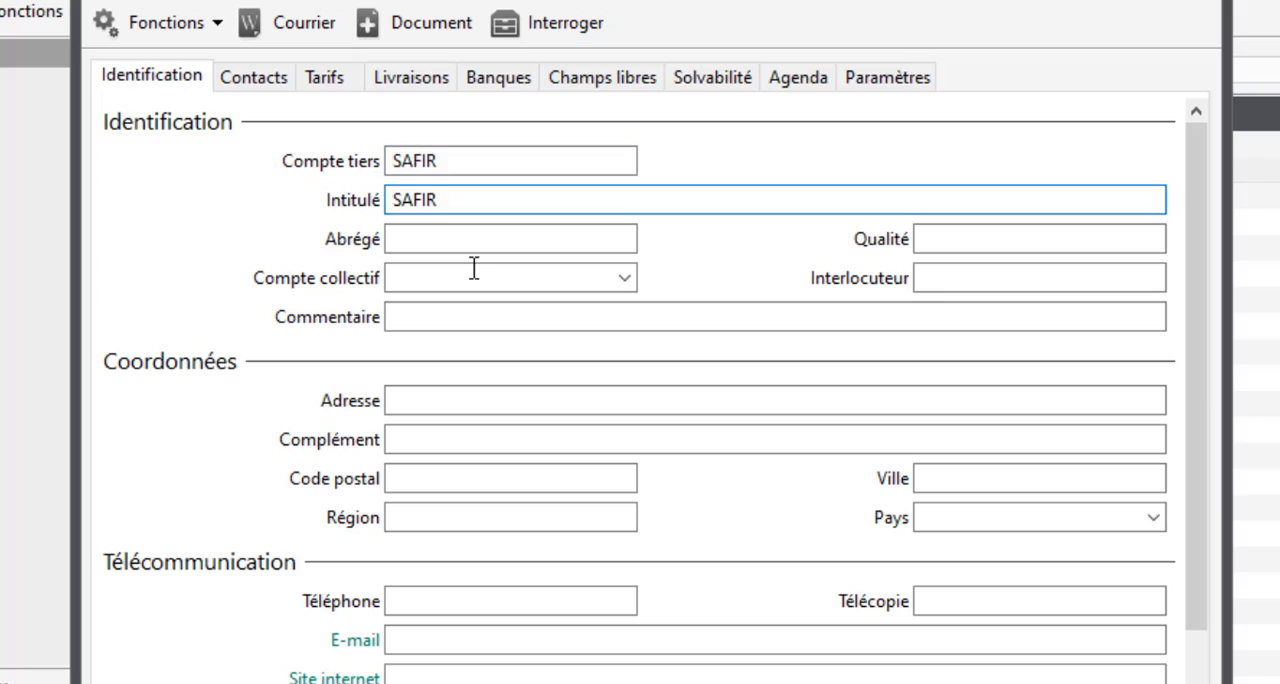
key(Tab)
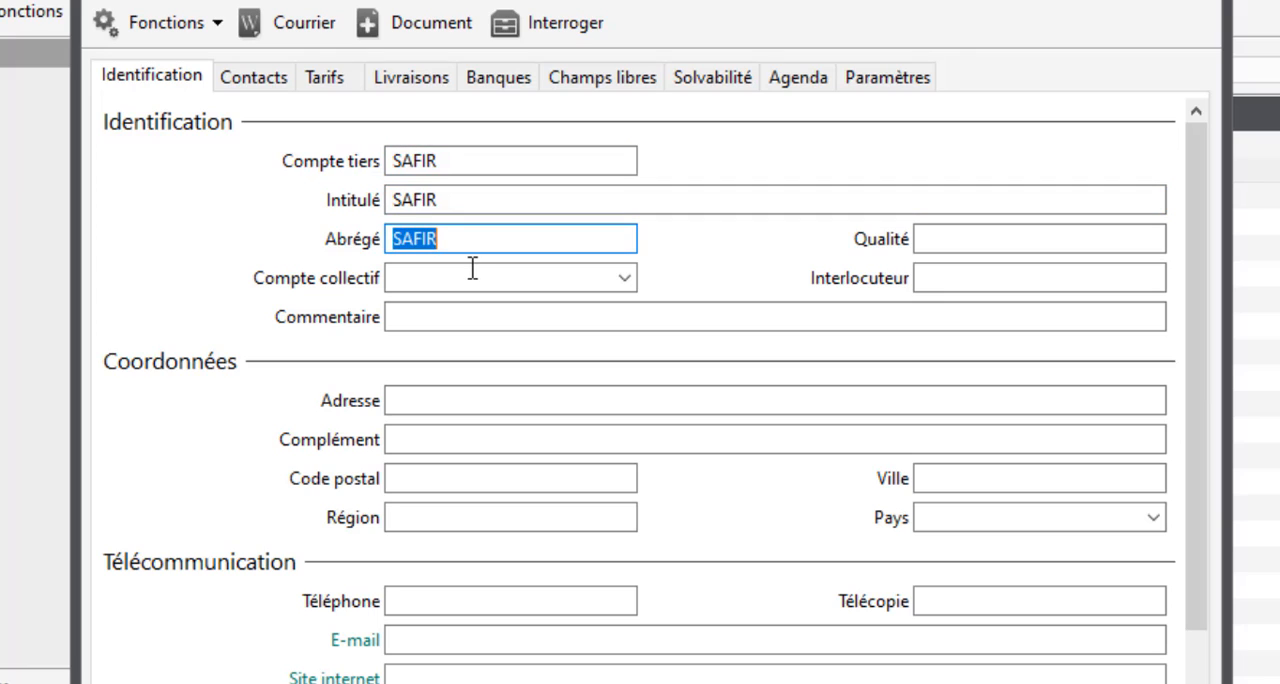
click(472, 268)
text(3421)
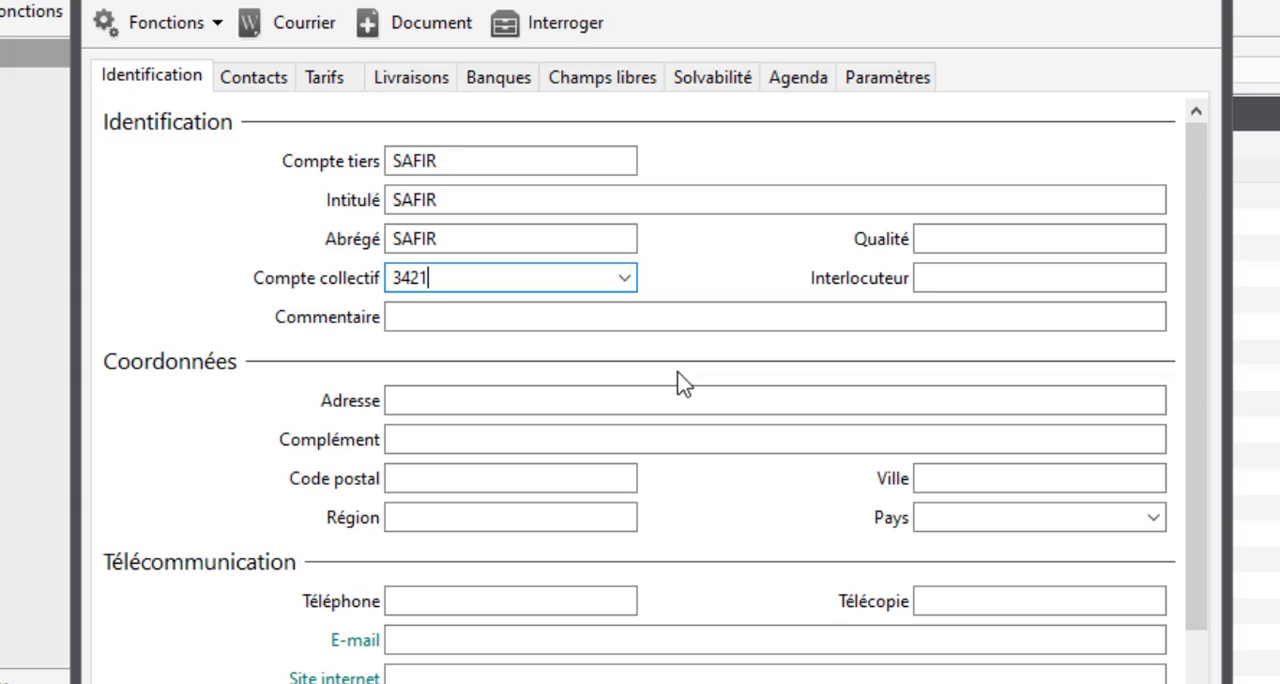
click(426, 315)
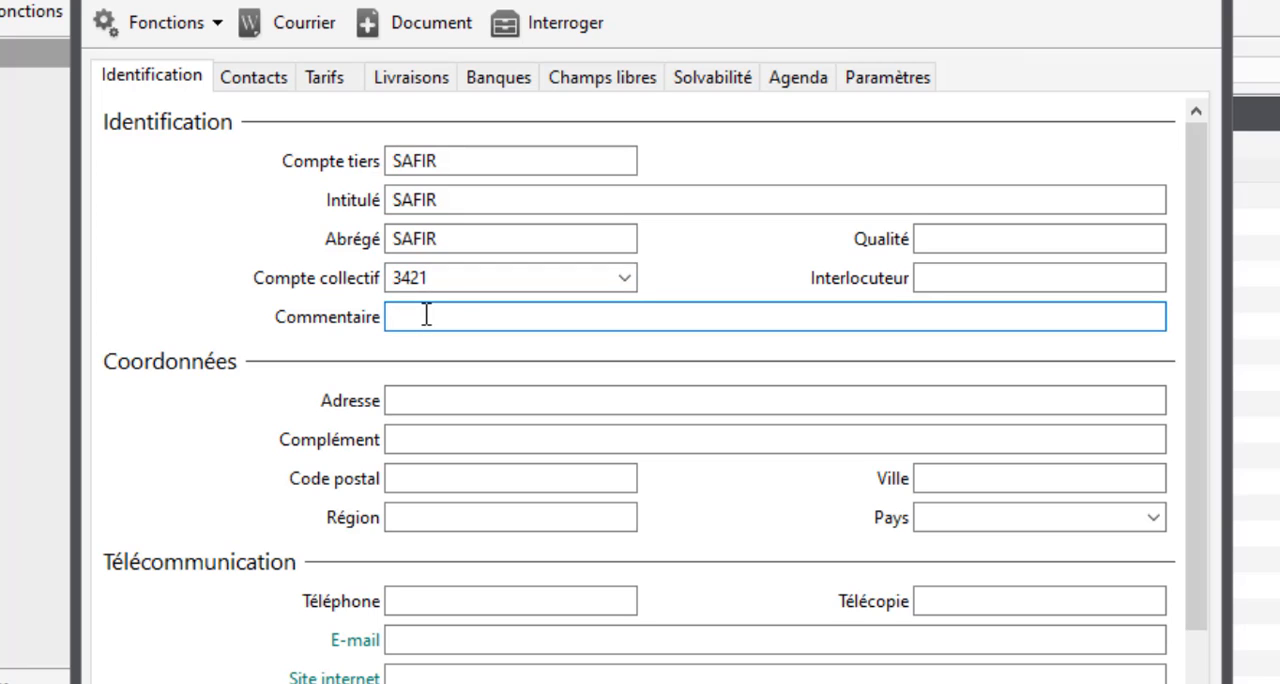
click(951, 243)
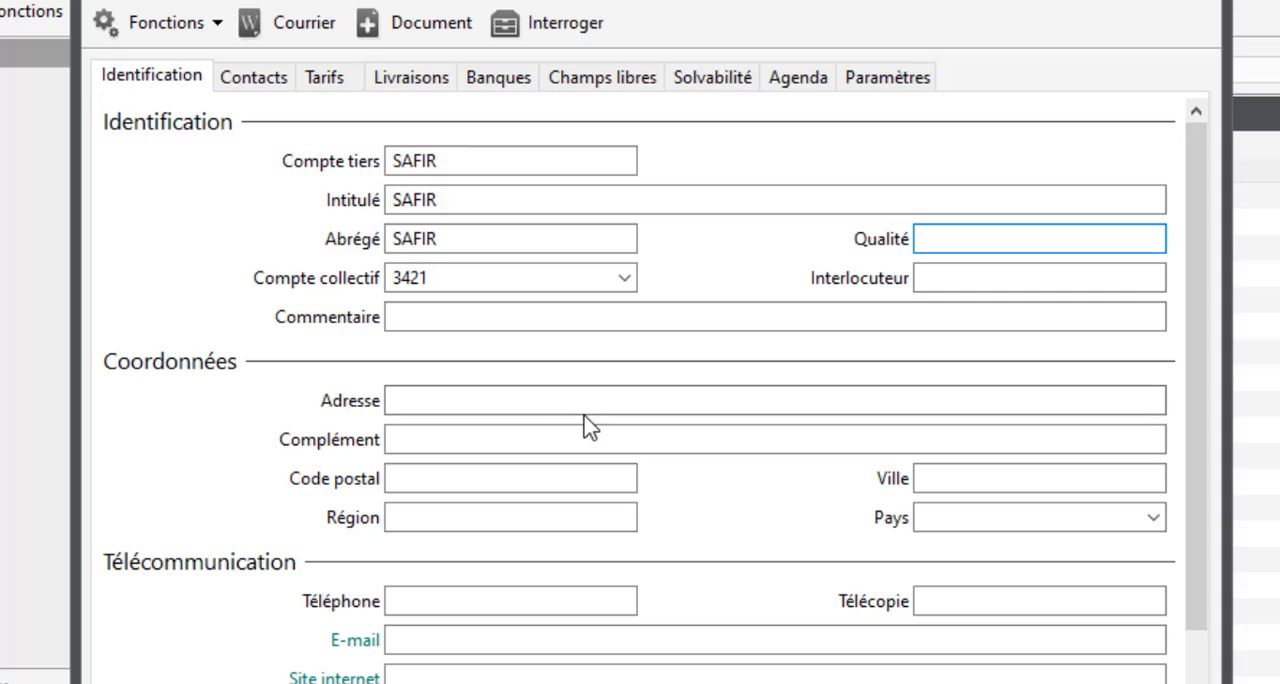
Step: Copy the first Particulier client's postal address and phone number from the Word exercise document into Adresse and Téléphone in Sage 100
click(491, 398)
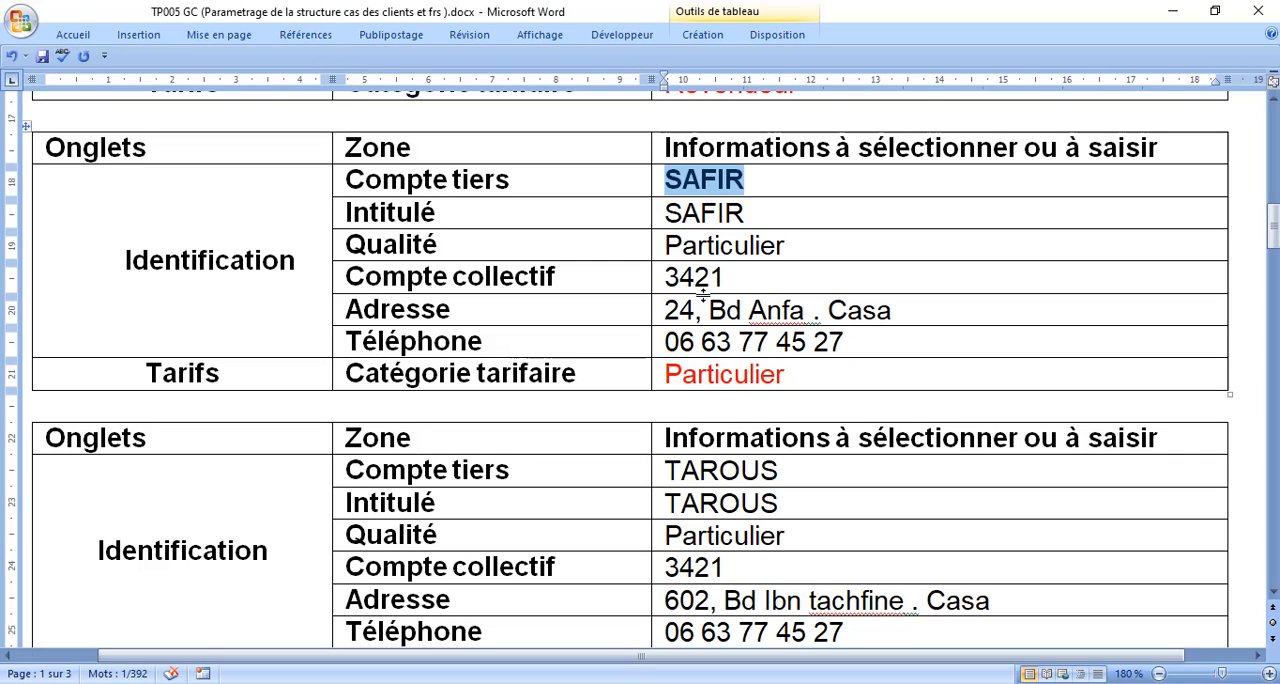
drag(664, 310, 893, 312)
key(ctrl+c)
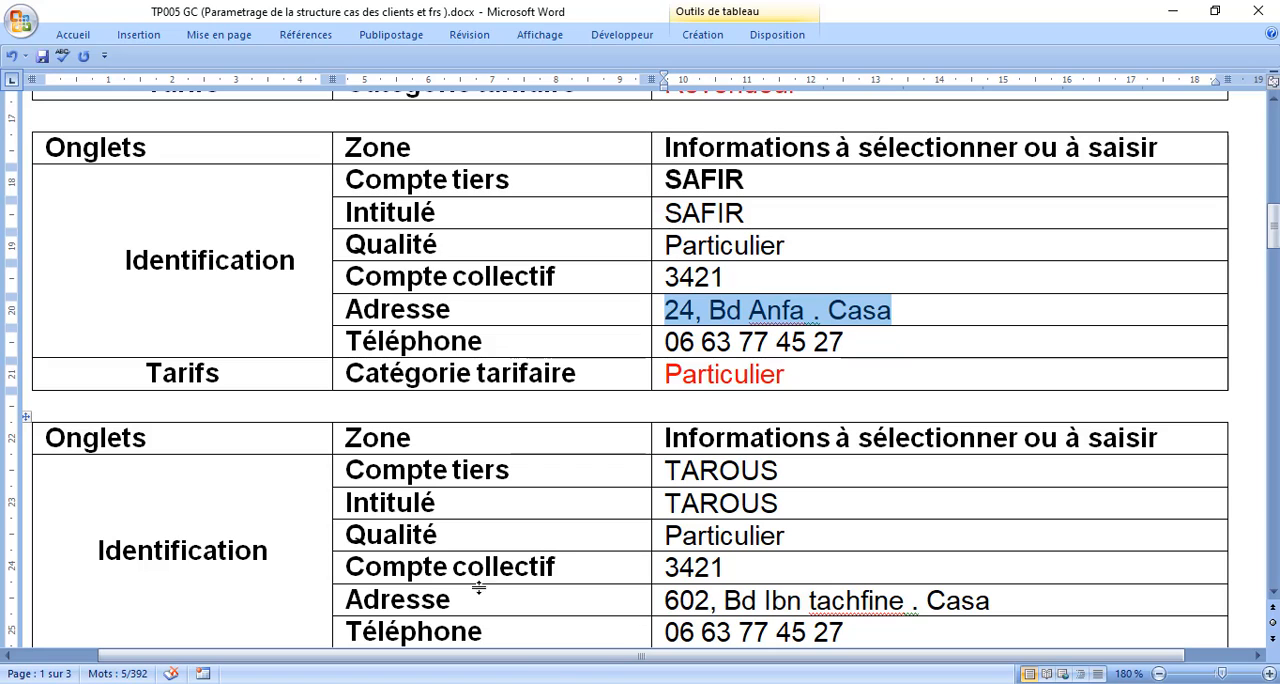
key(alt+Tab)
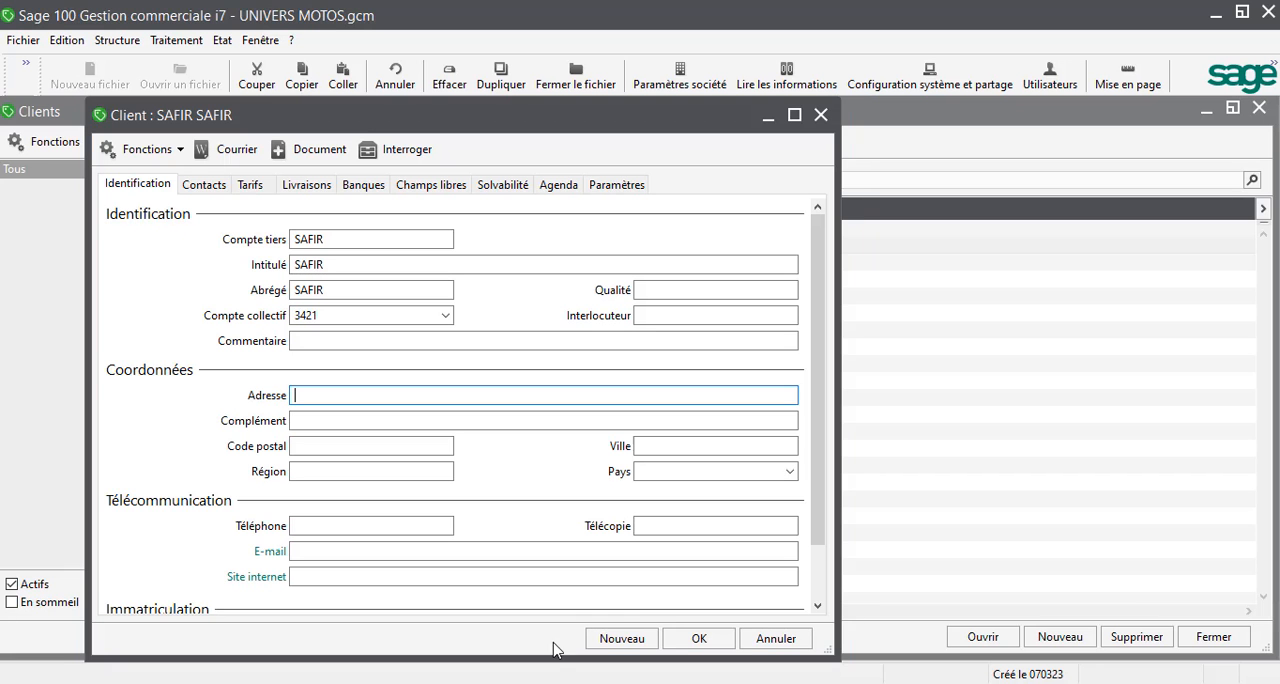
key(ctrl+v)
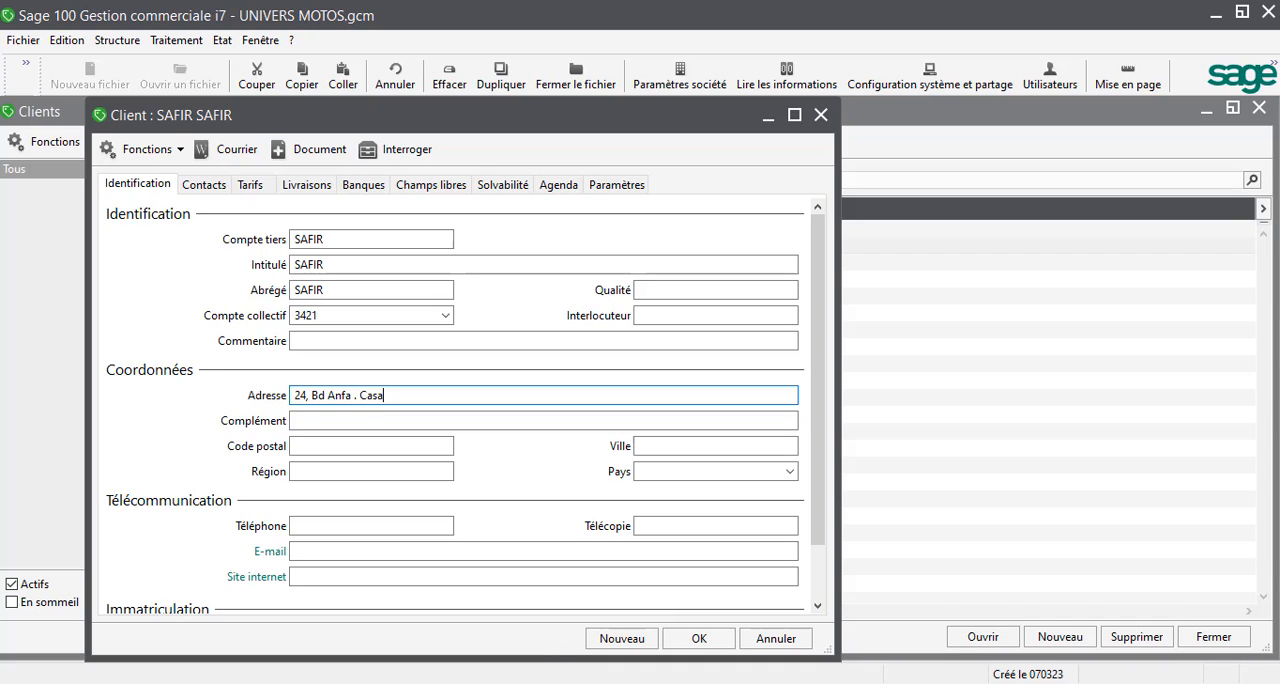
key(alt+Tab)
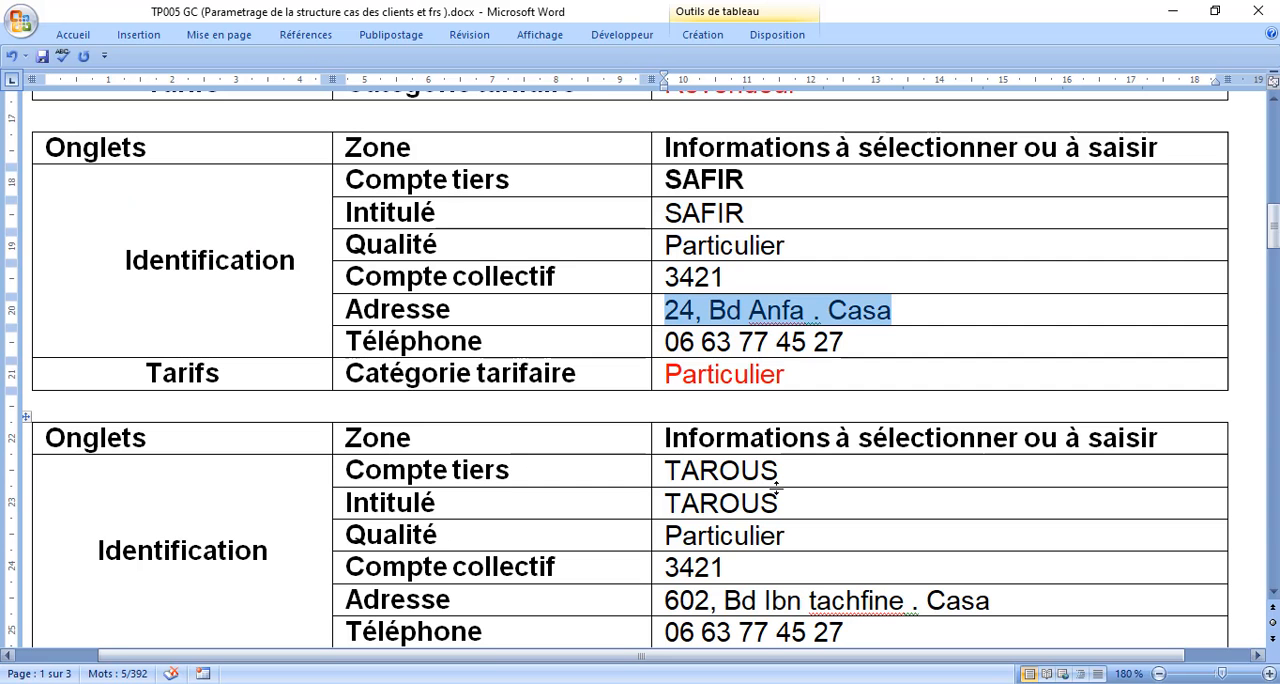
drag(665, 342, 893, 342)
key(ctrl+c)
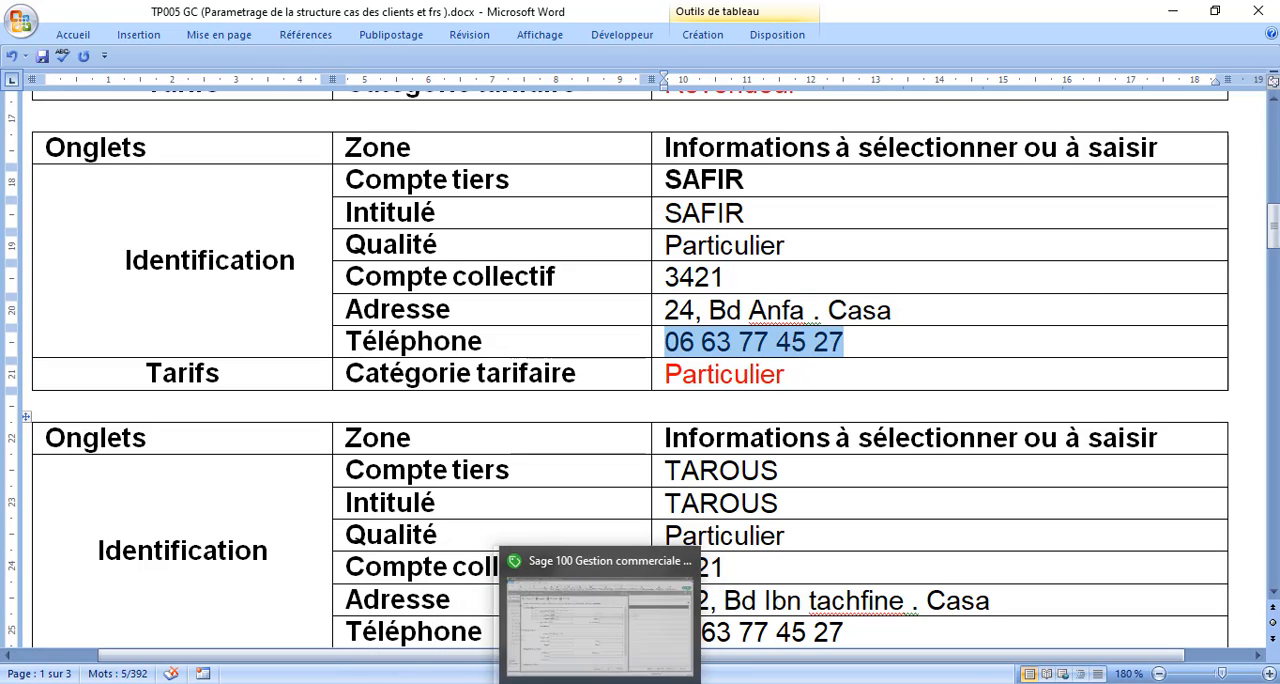
click(614, 682)
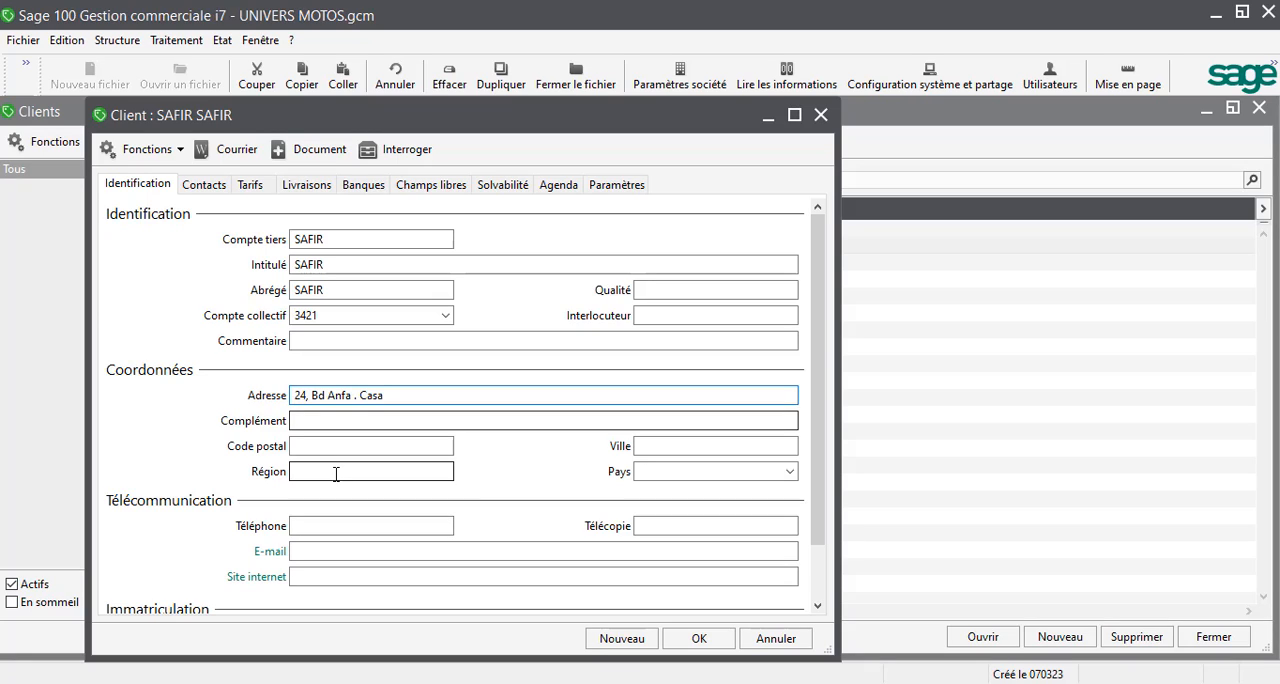
click(335, 522)
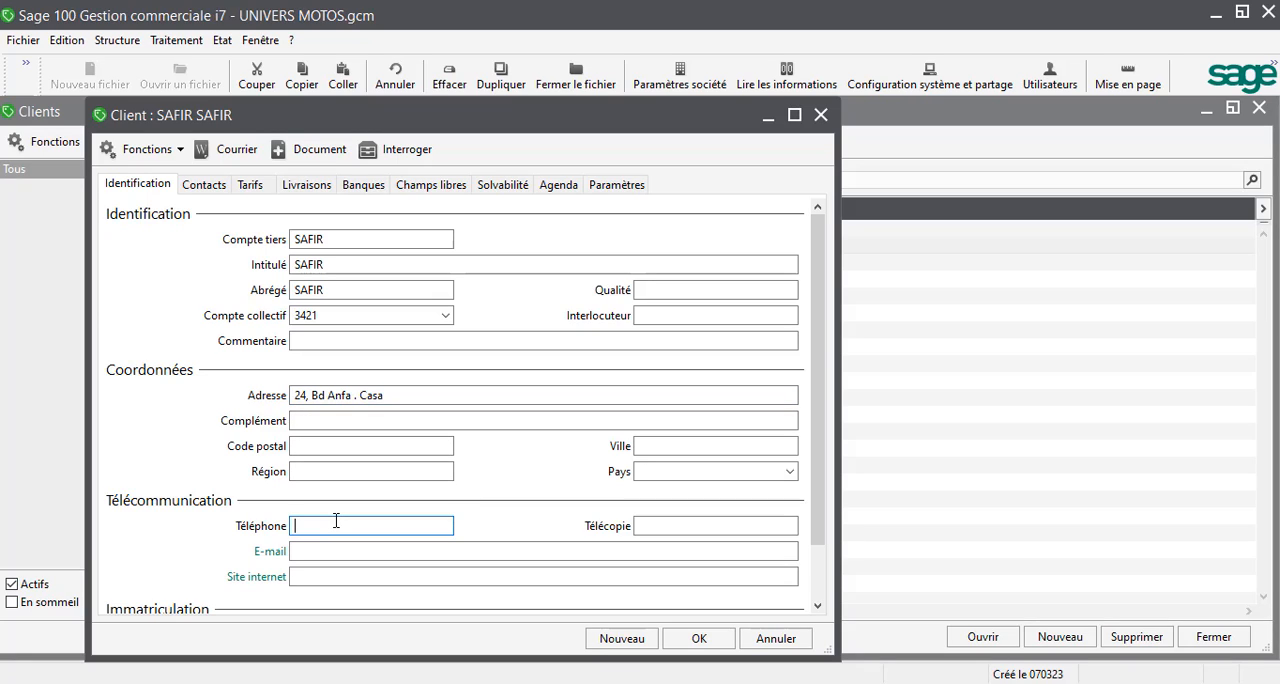
key(ctrl+v)
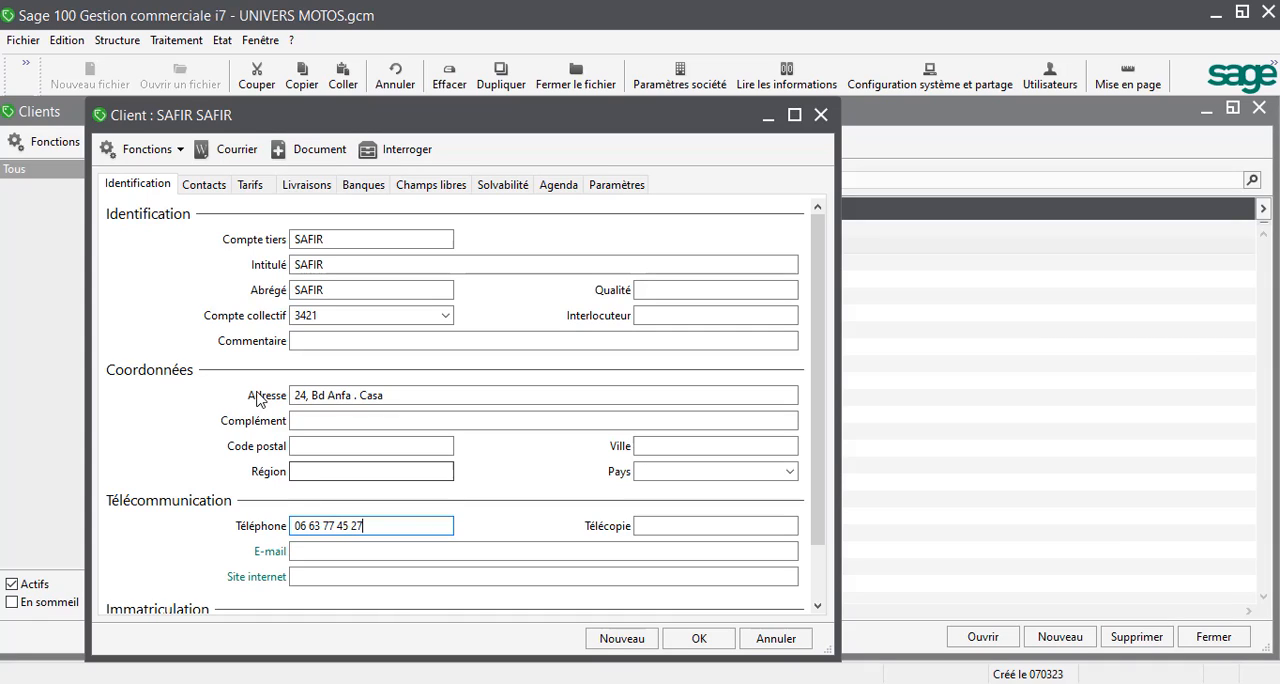
Step: Set the first Particulier client's Catégorie tarifaire to Particulier and close the record, keeping the changes
click(260, 184)
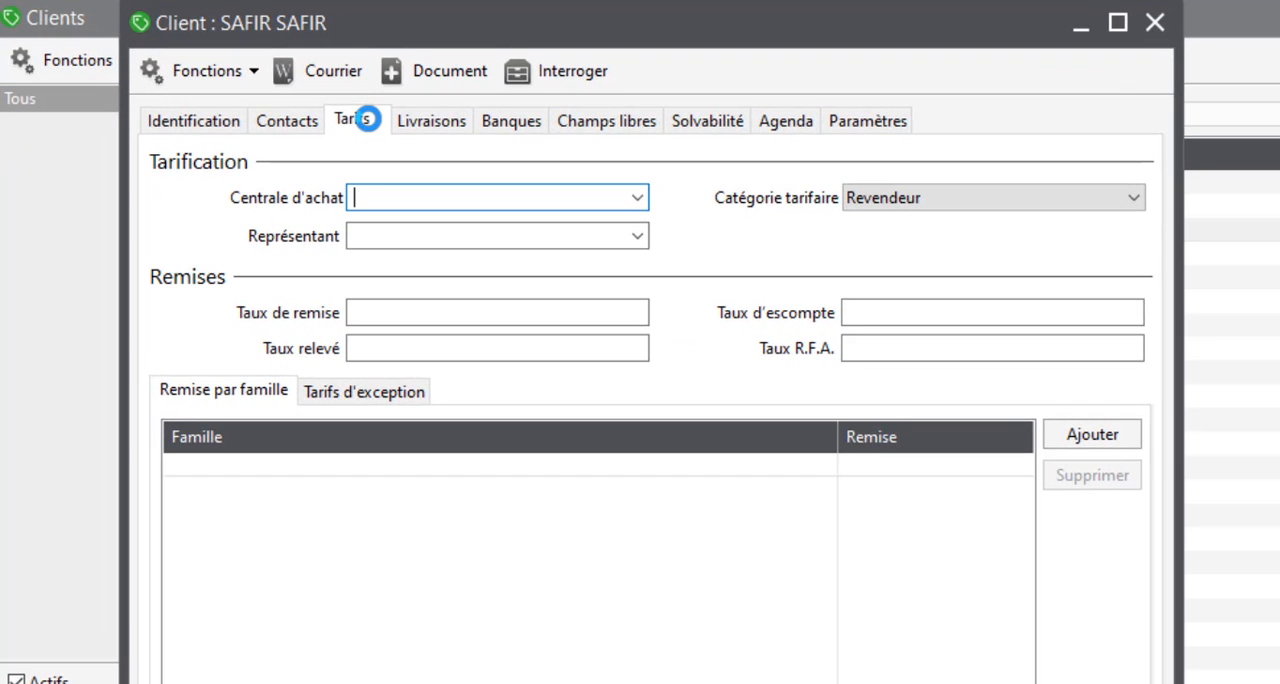
click(884, 200)
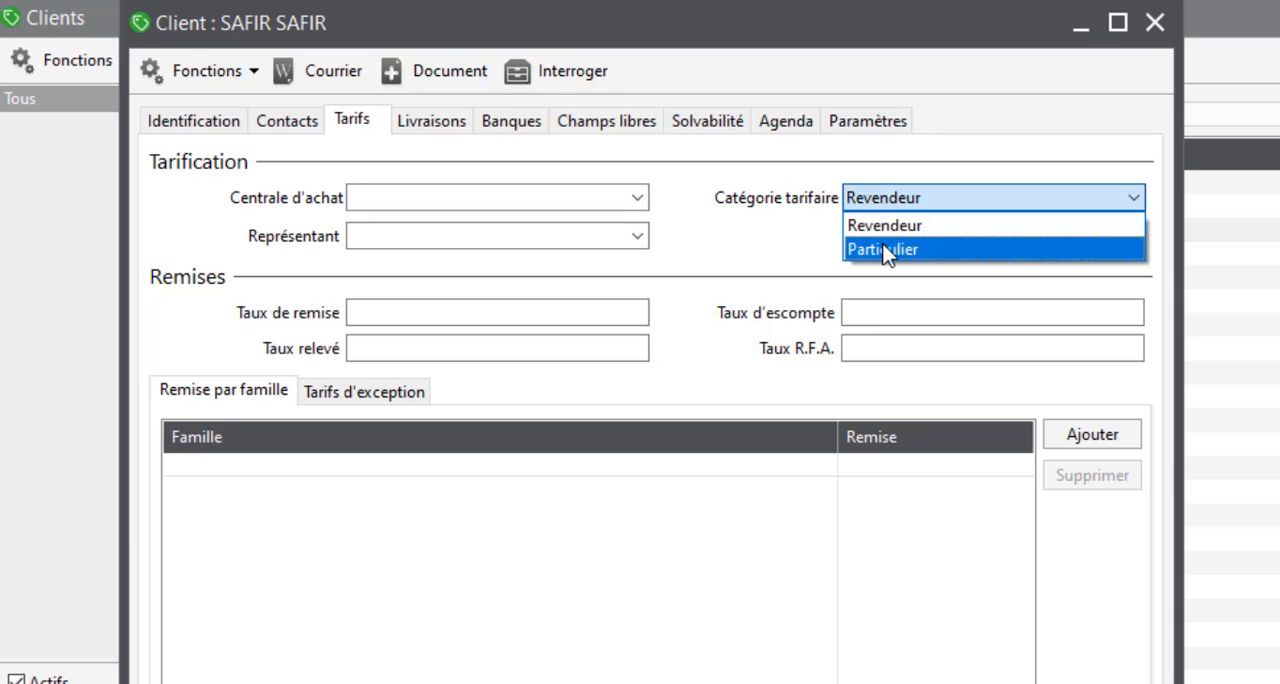
click(884, 250)
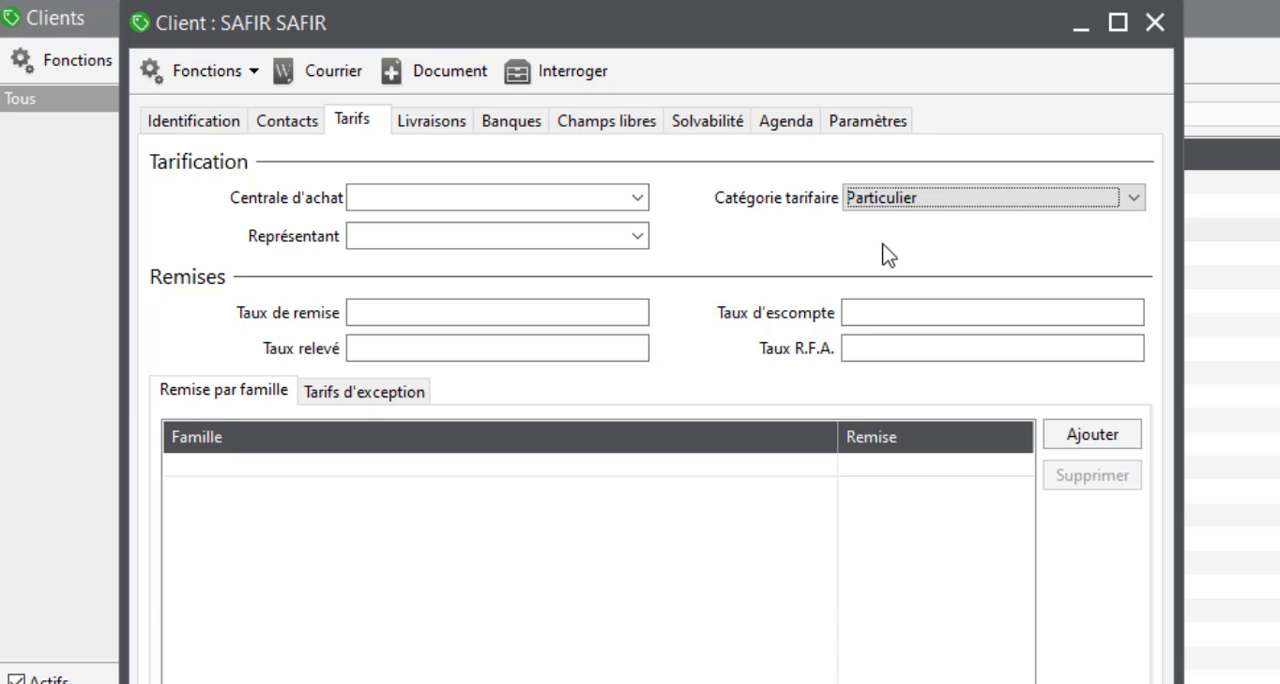
click(1153, 21)
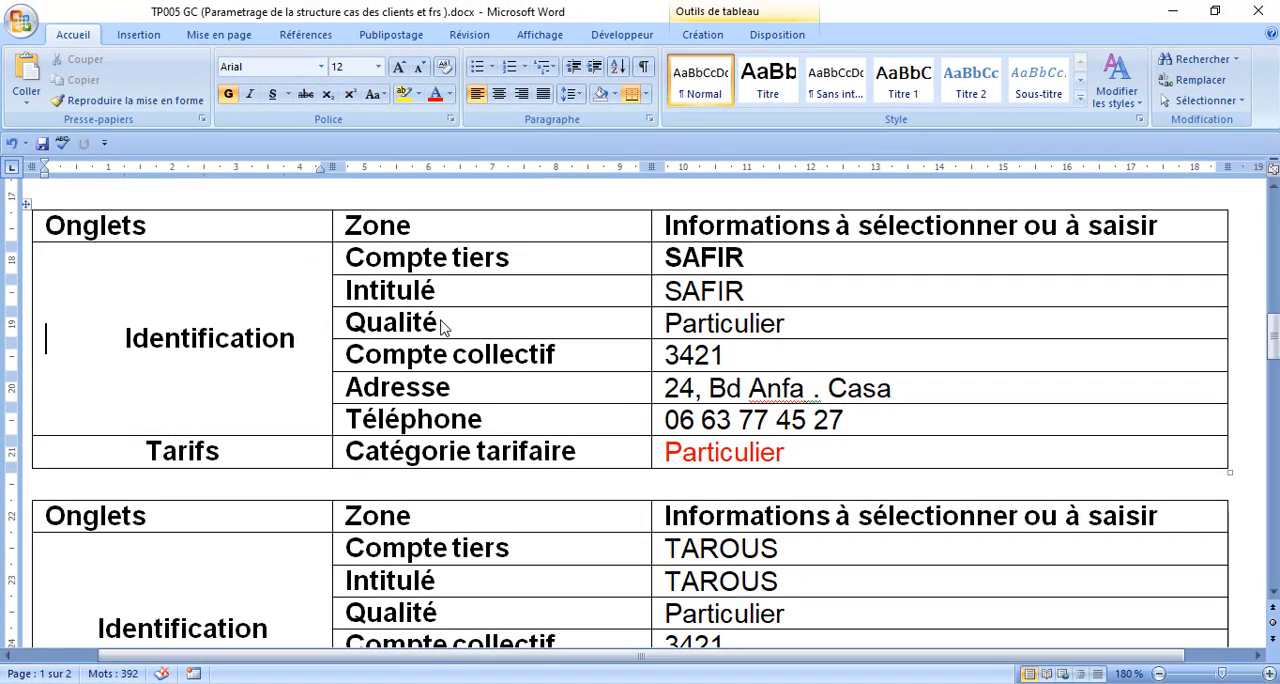
Step: Copy the second Particulier client's Compte tiers code from the Word exercise document and return to Sage 100
key(Down)
key(Down)
key(Down)
key(Down)
key(Down)
key(Down)
key(Down)
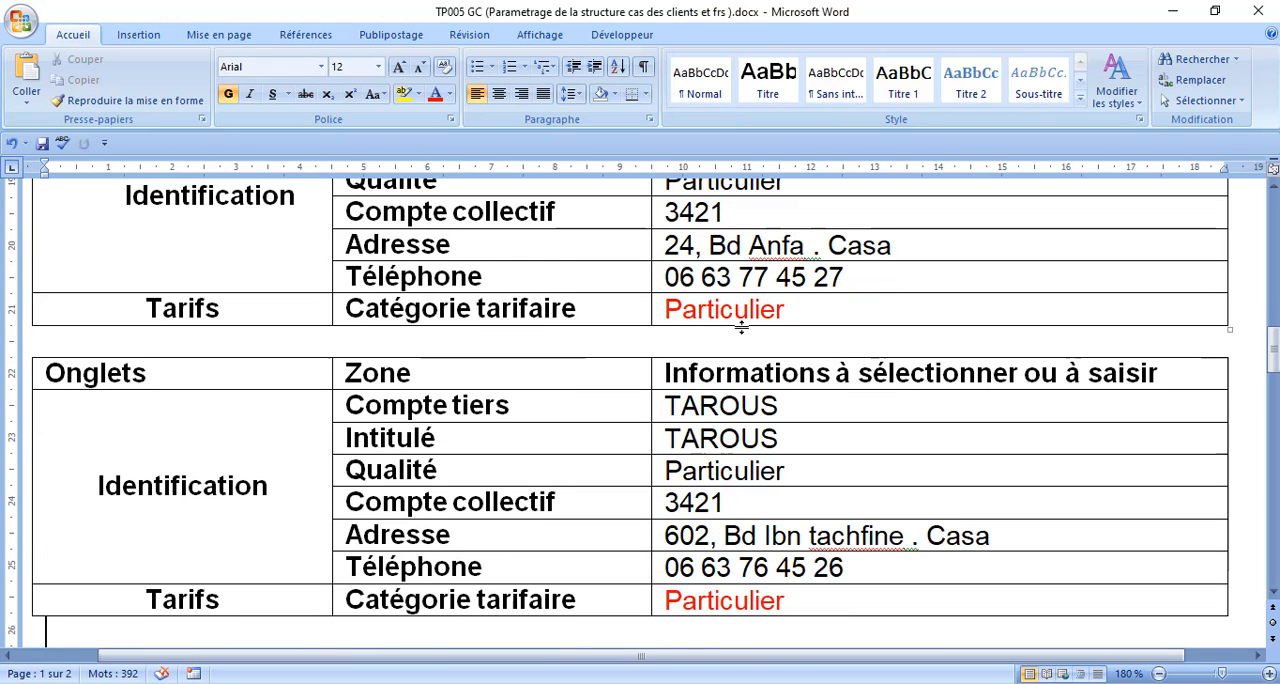
triple_click(765, 403)
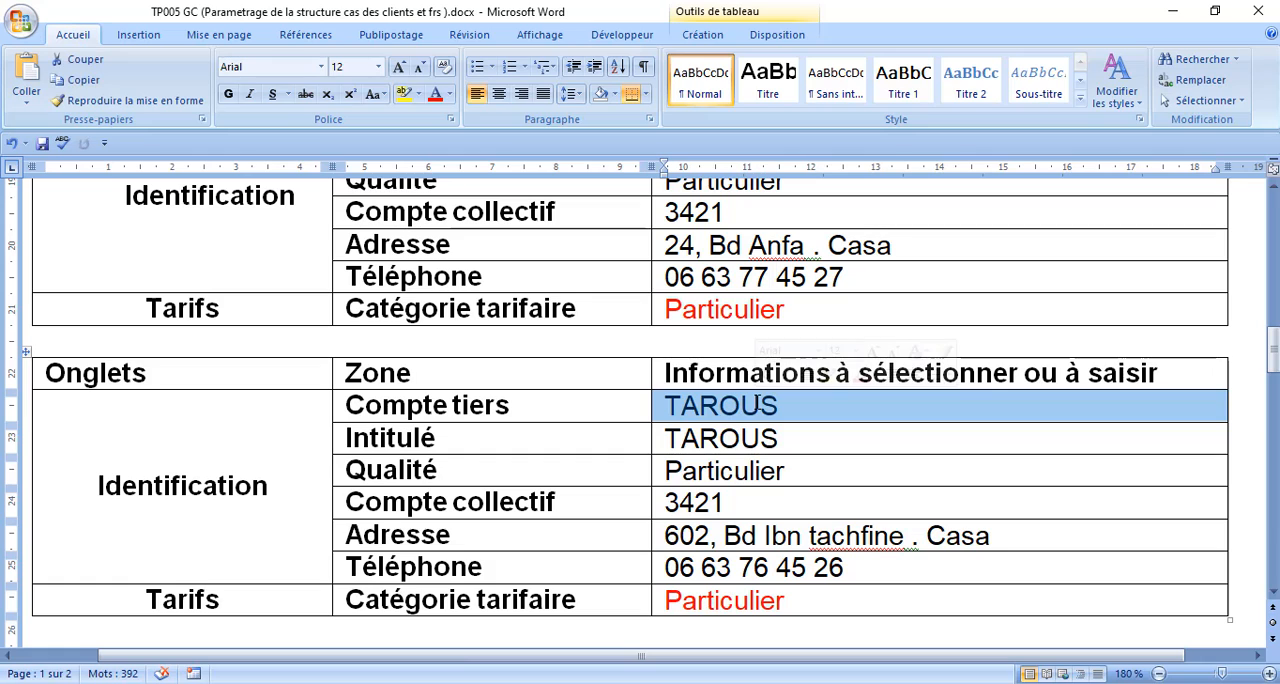
click(449, 681)
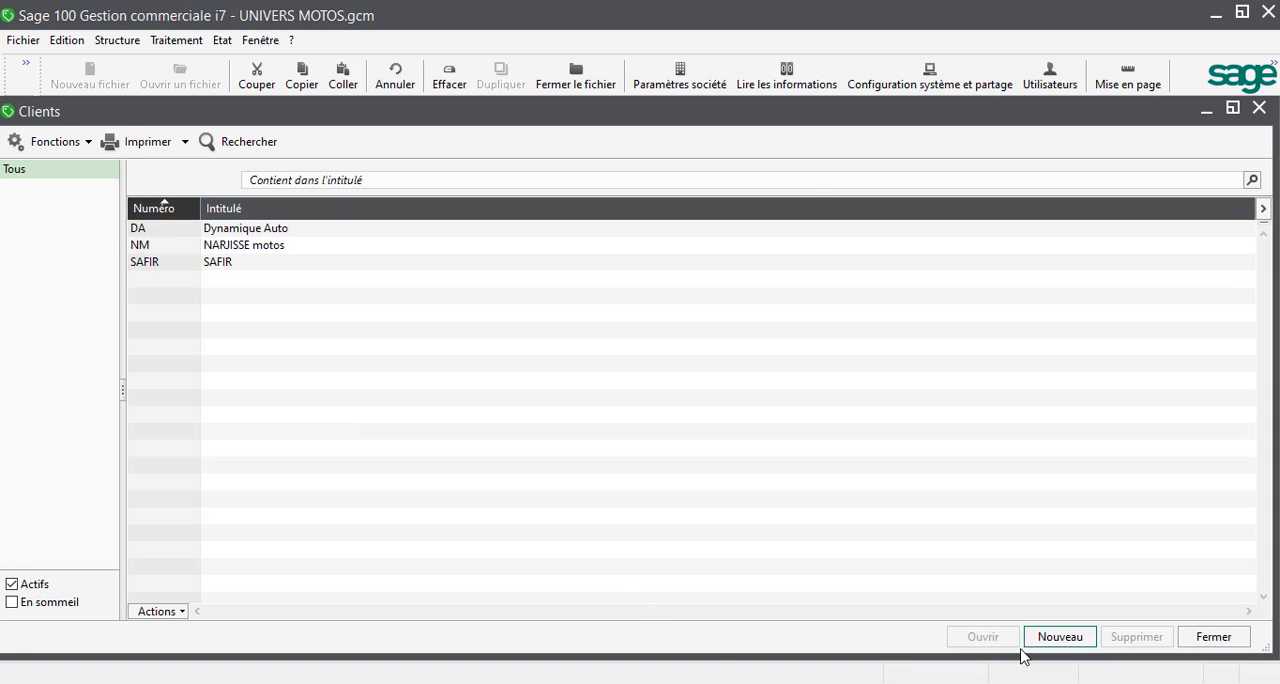
Step: Create the second Particulier client with the copied code as Compte tiers and Intitulé, Compte collectif 3421, and the document's postal address and phone number
click(1042, 646)
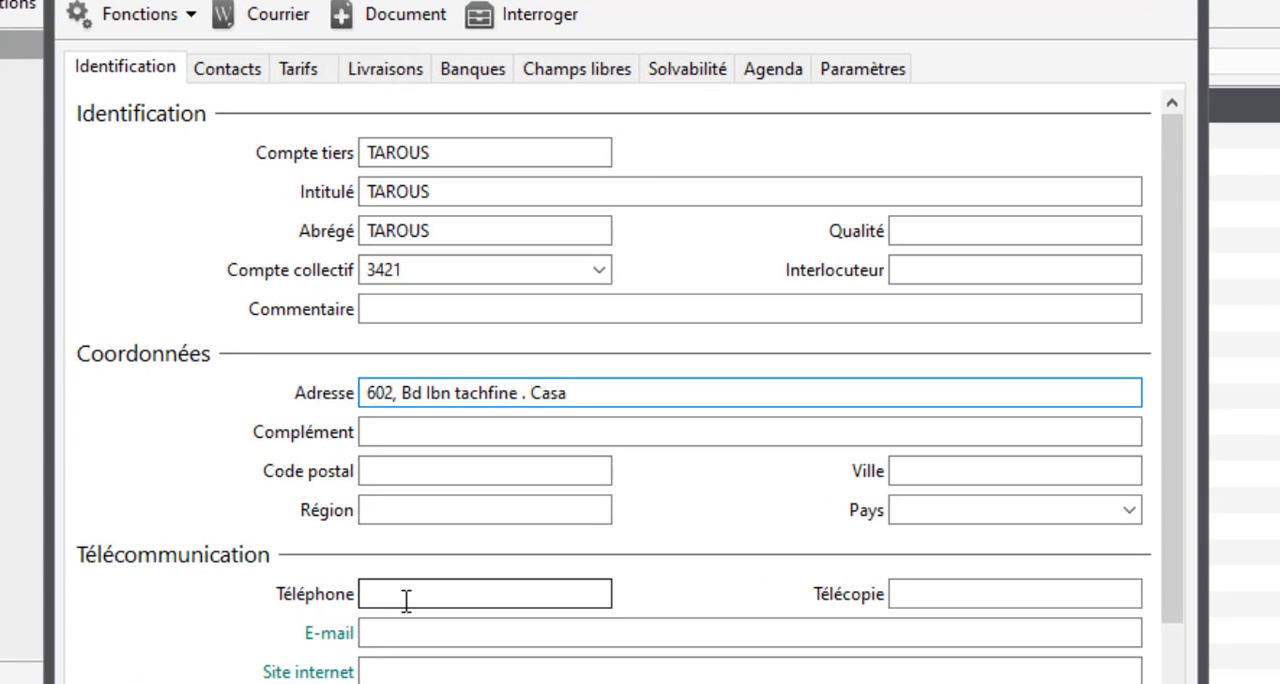
click(406, 597)
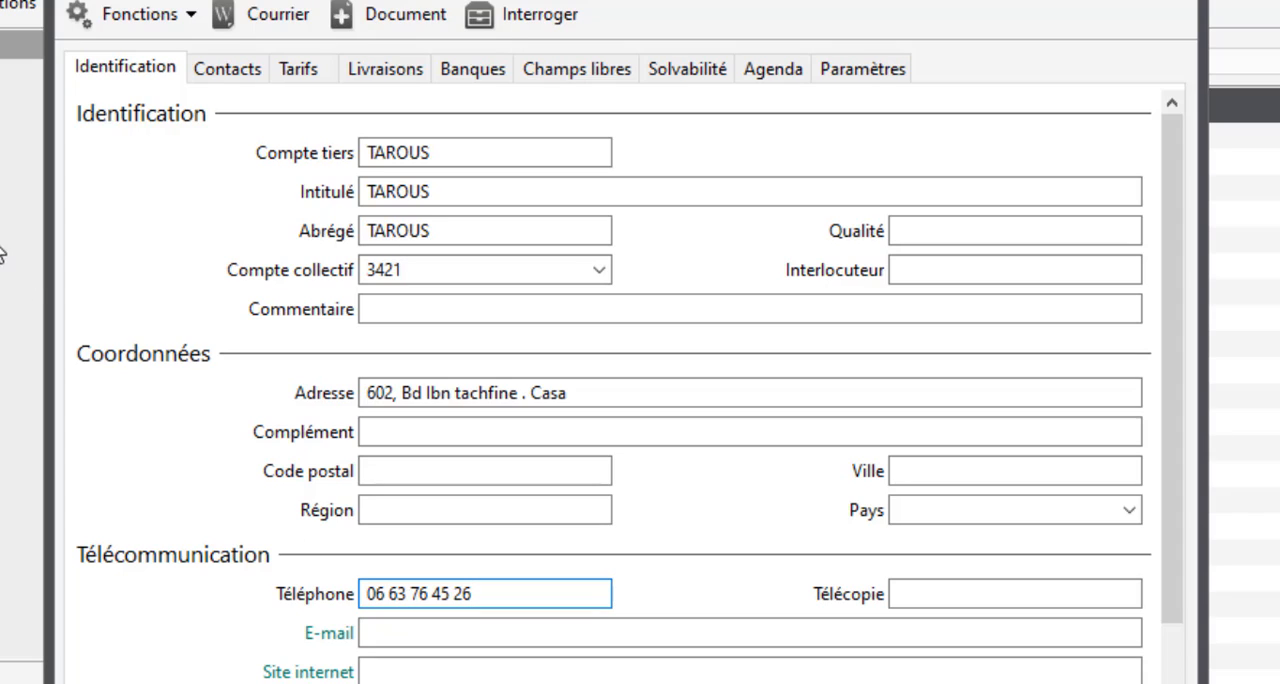
Step: Set the second Particulier client's Catégorie tarifaire to Particulier and save the record
click(293, 70)
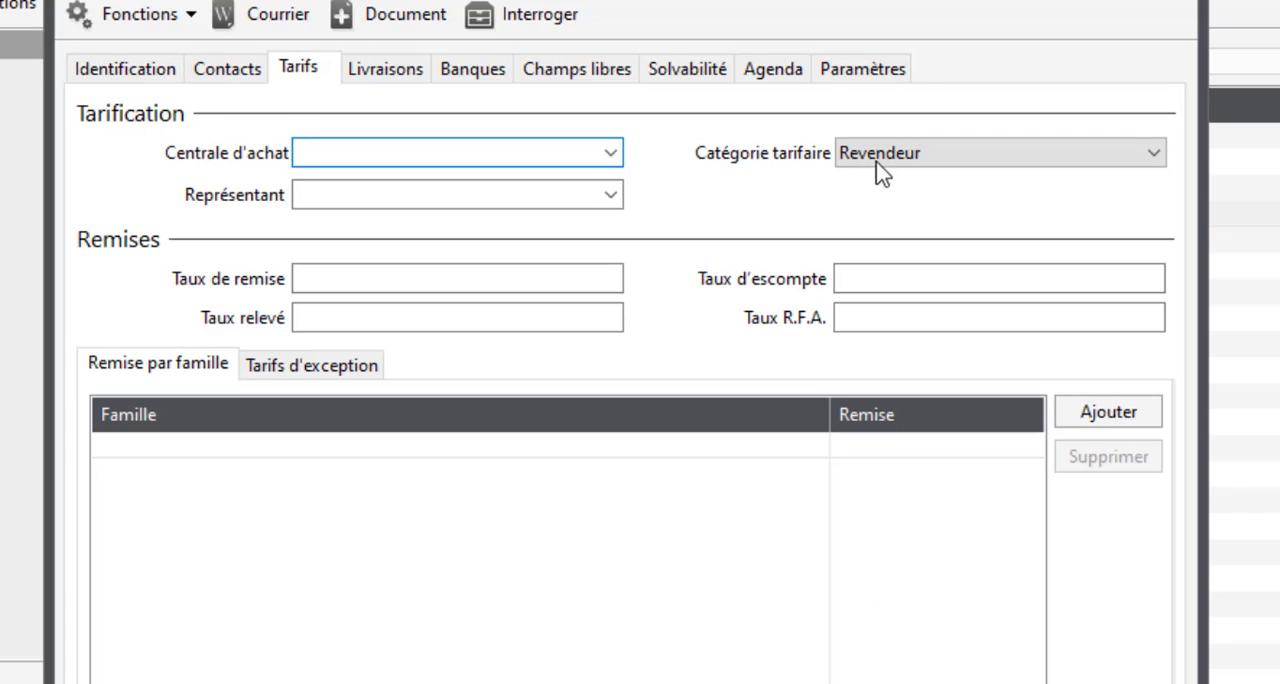
click(877, 160)
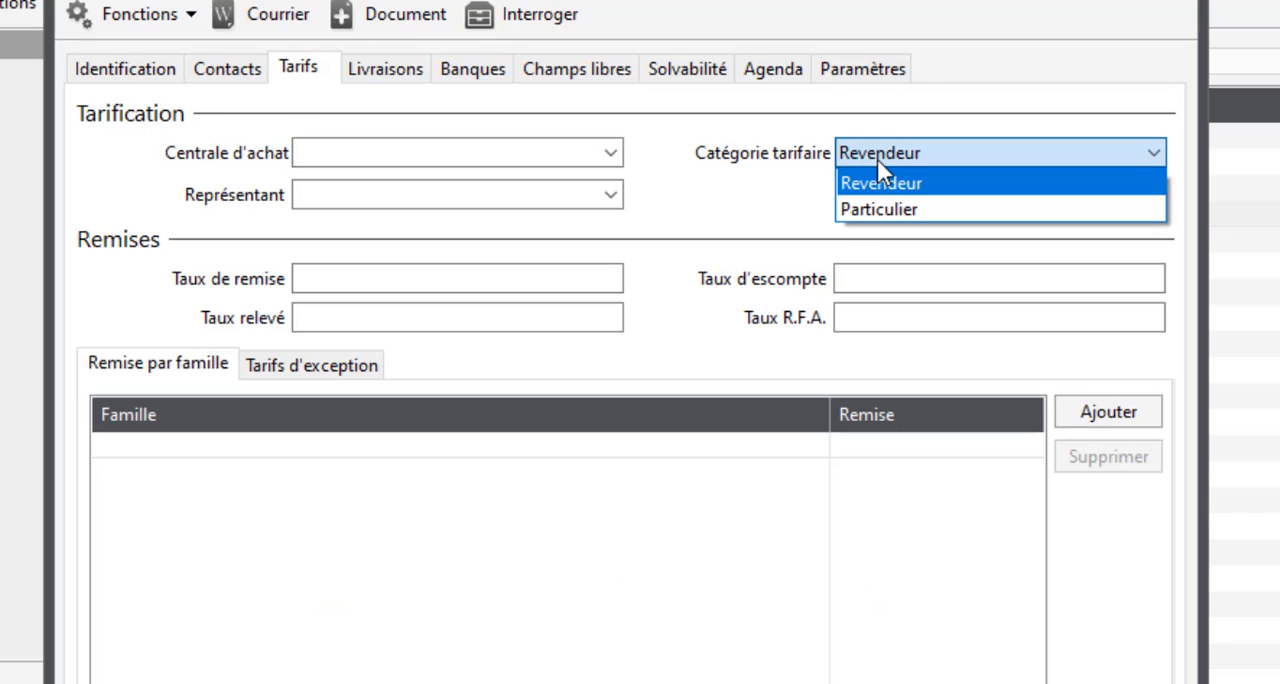
click(877, 209)
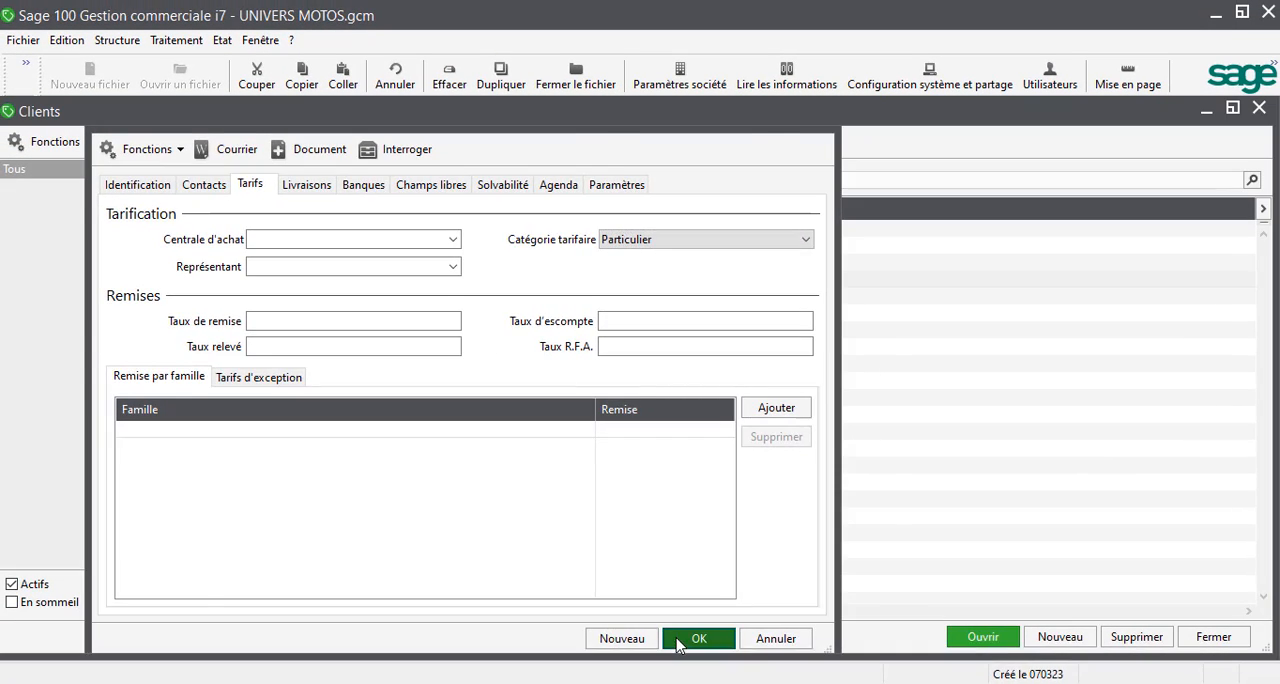
click(700, 638)
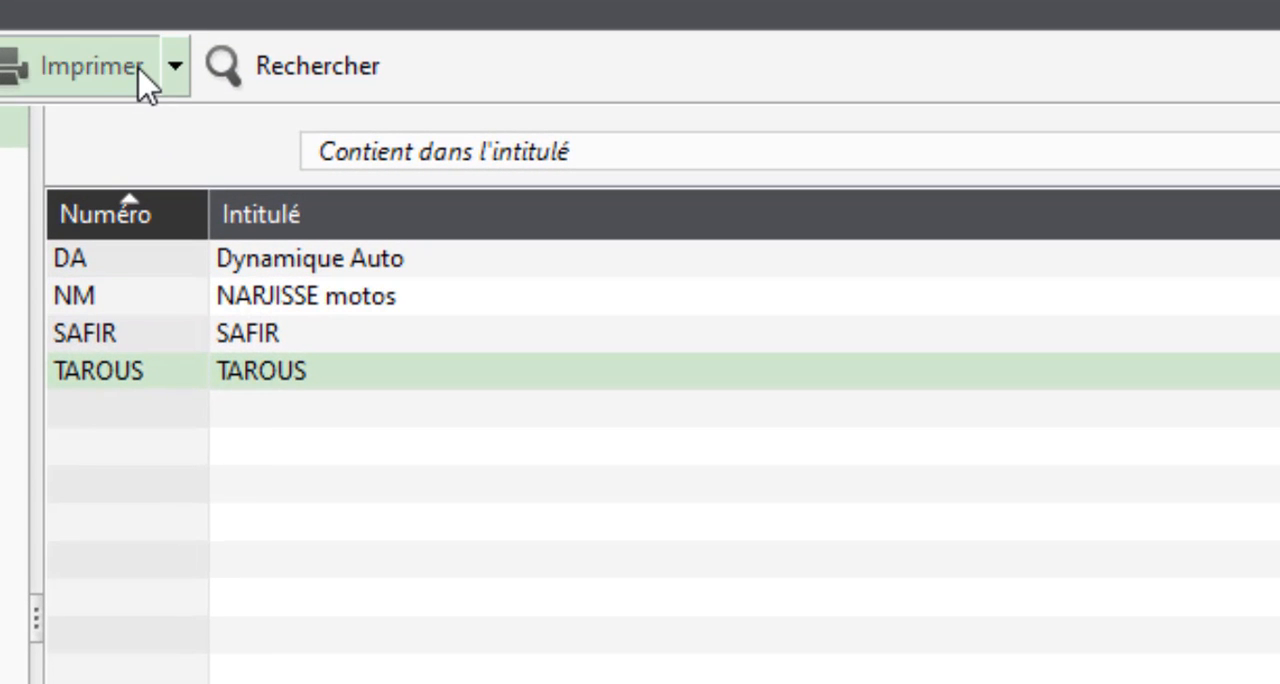
Step: Preview the client file printout with Type d'impression set to Liste, using all pages and Microsoft Print to PDF
click(140, 70)
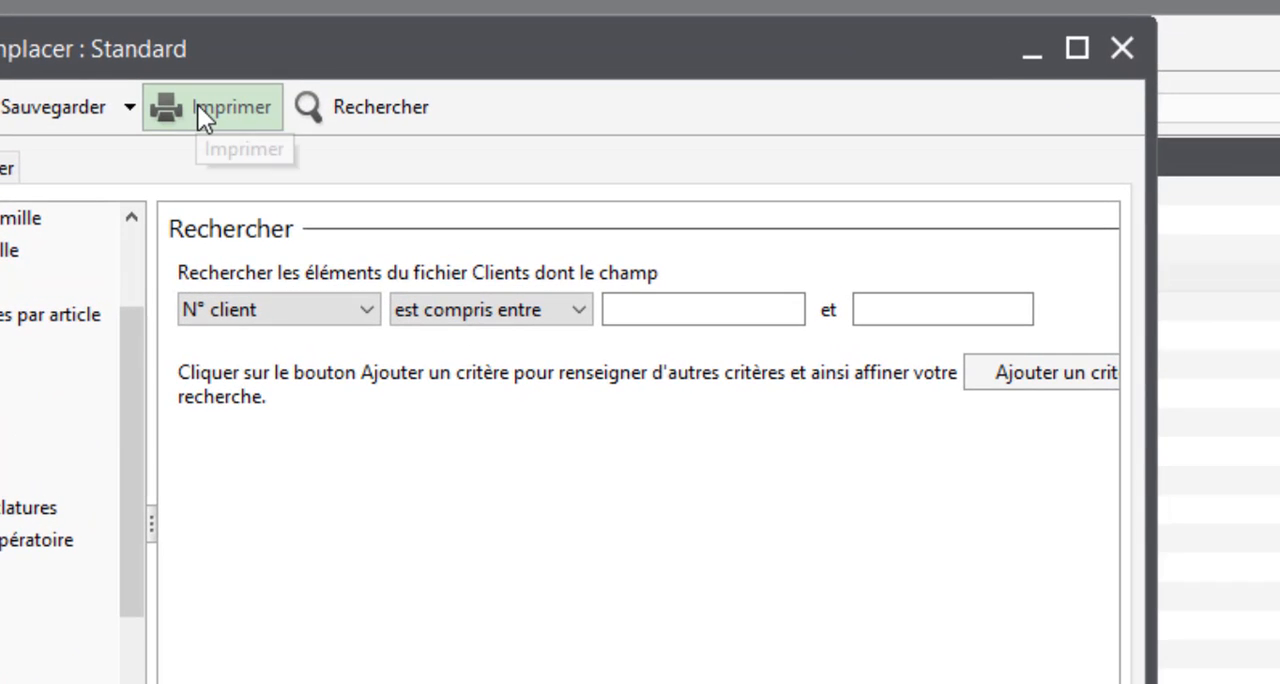
click(198, 105)
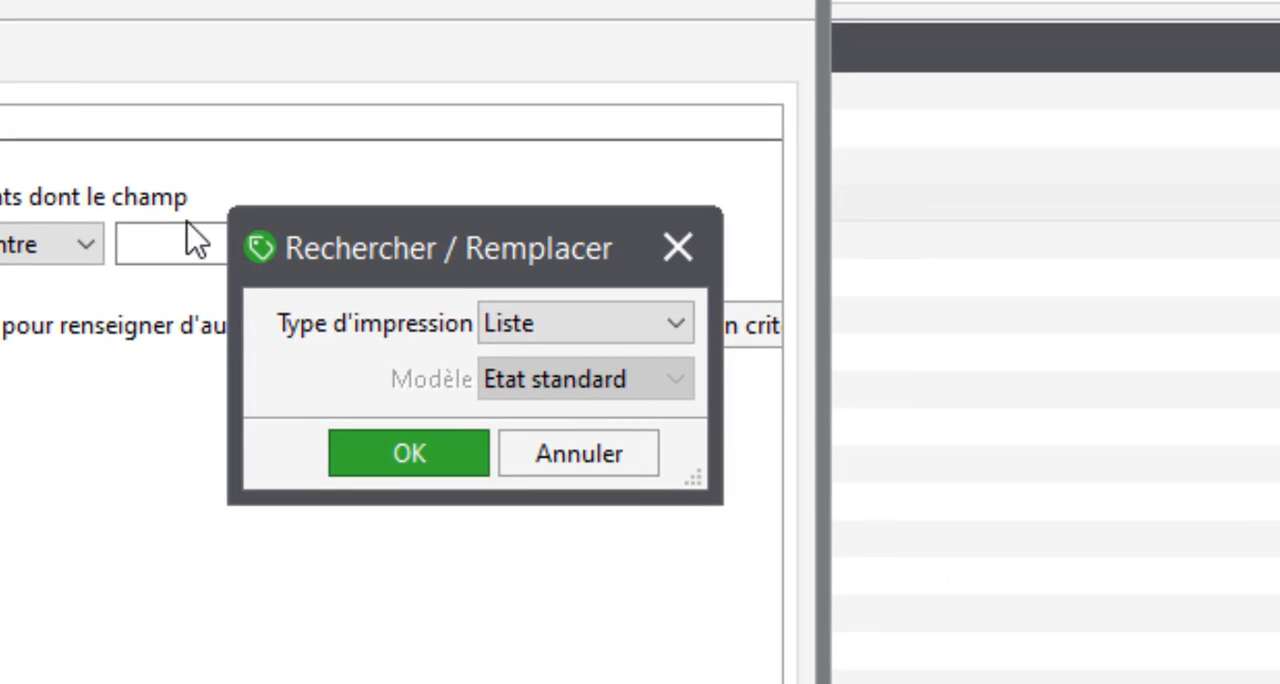
click(343, 449)
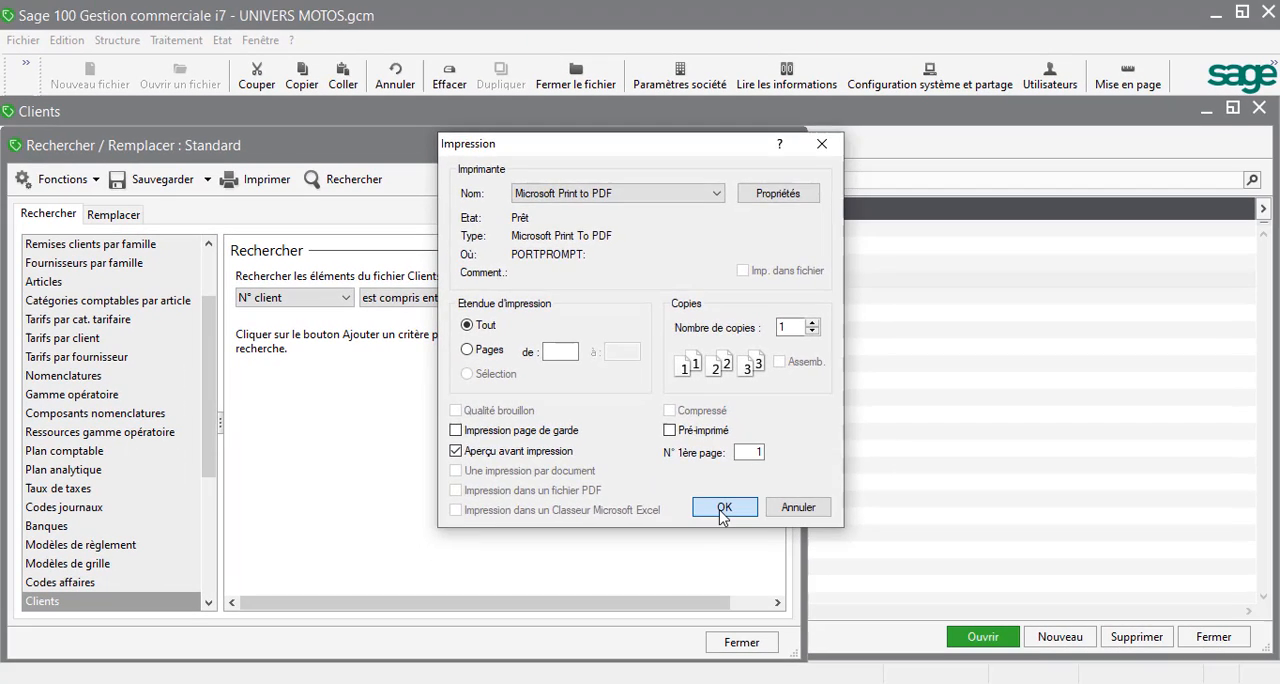
click(745, 655)
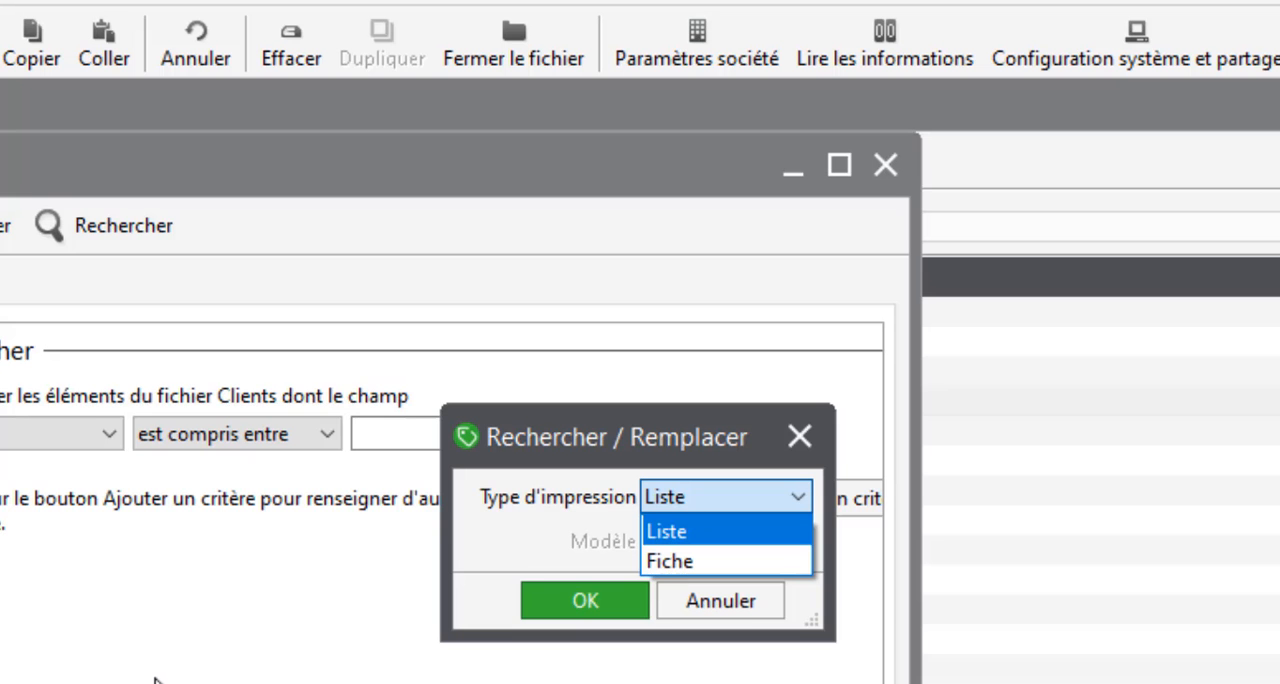
key(Return)
click(708, 605)
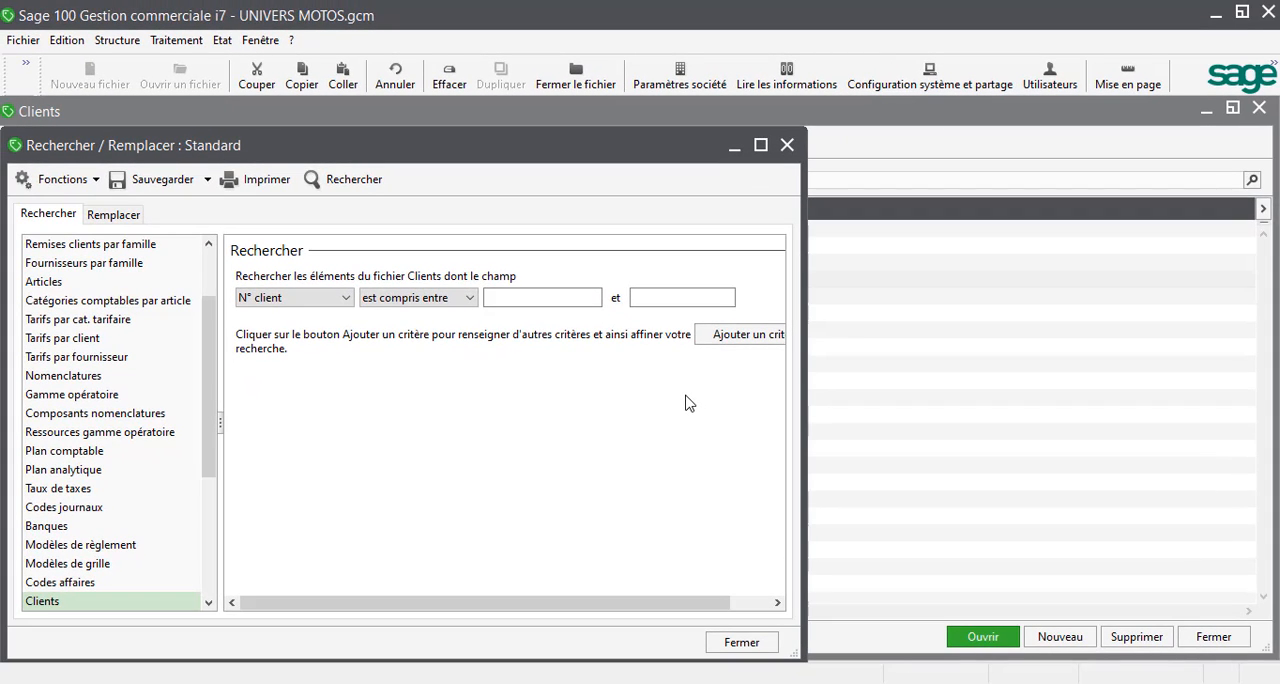
Step: Open a print preview of the client file with Type d'impression set to Fiche
click(260, 190)
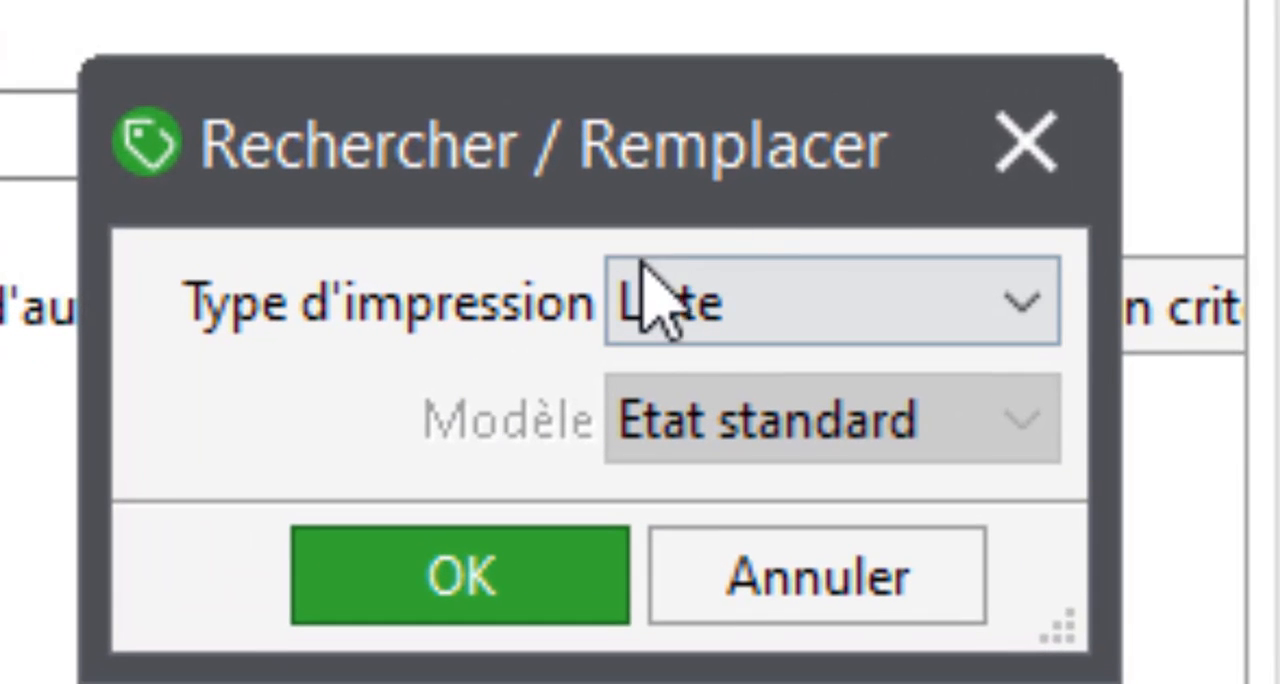
click(697, 314)
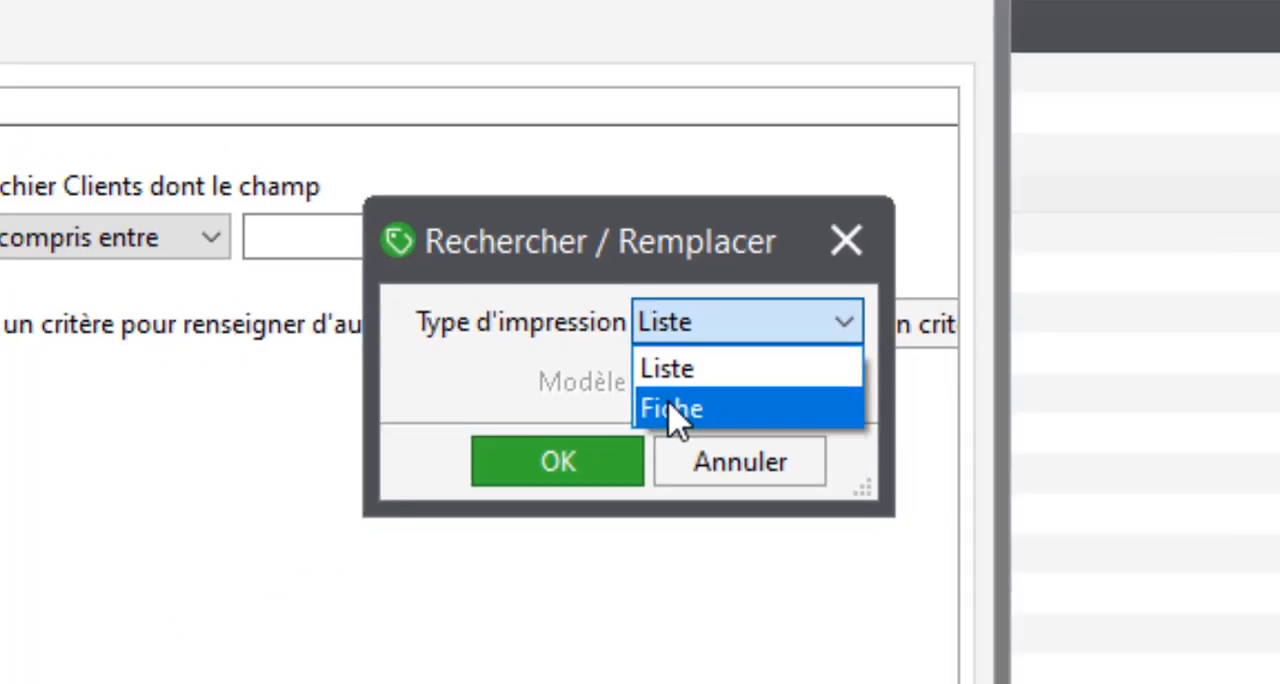
click(672, 409)
click(558, 461)
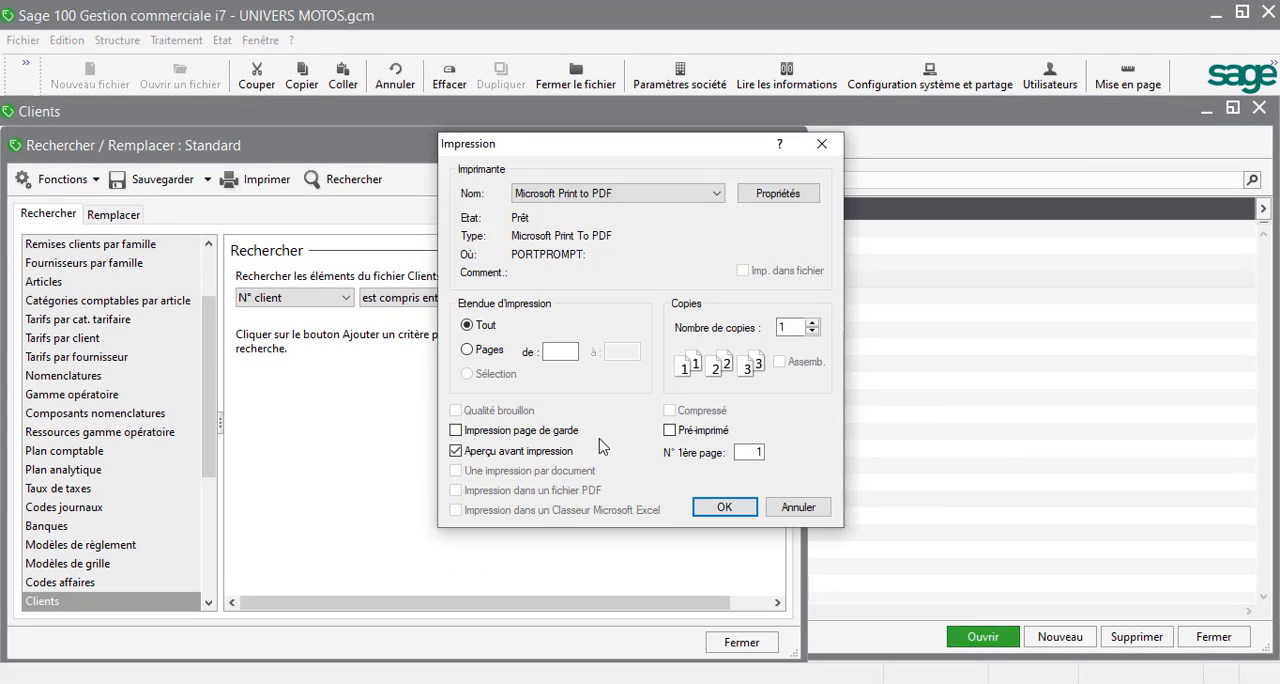
click(716, 508)
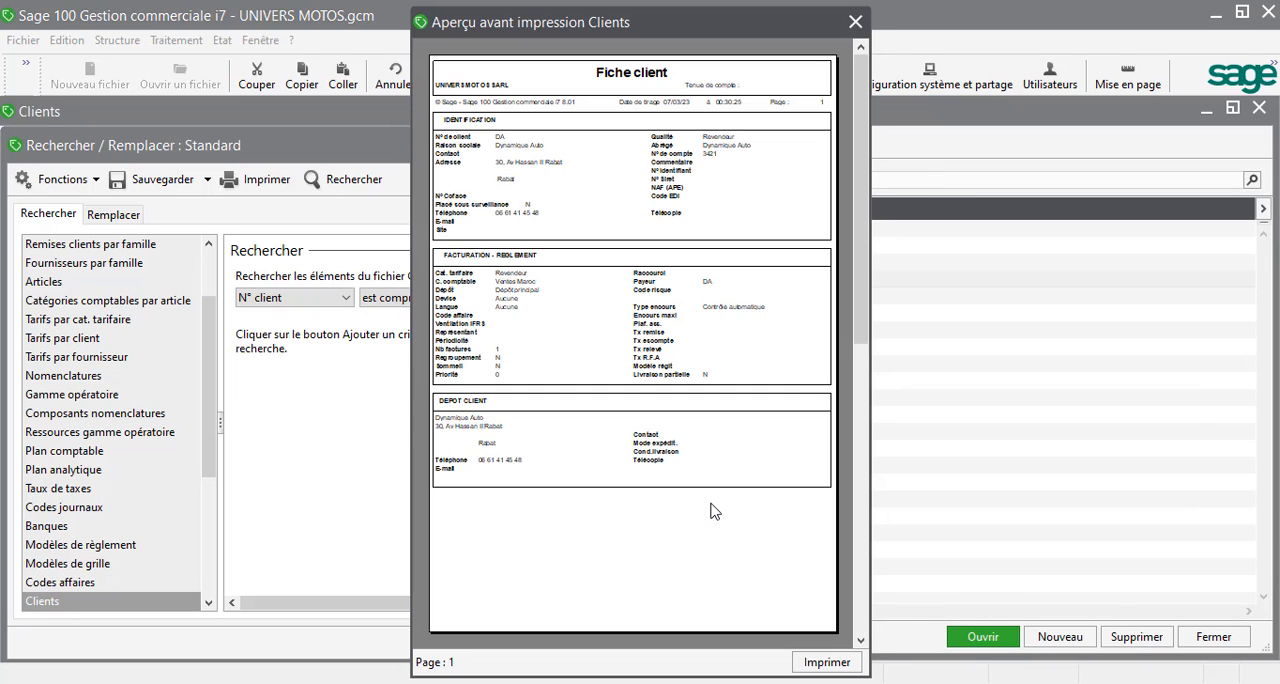
Step: Examine the identification and billing details on the first three Fiche client pages, and close the preview and the Rechercher / Remplacer window
click(609, 125)
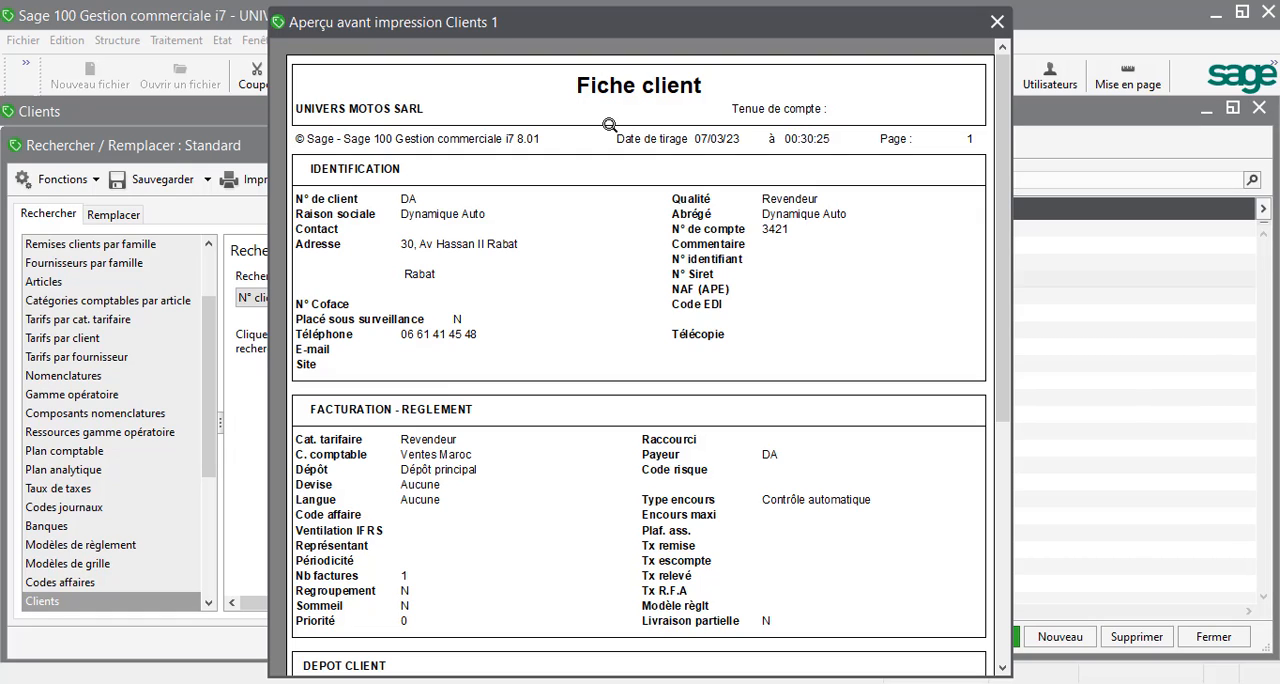
click(609, 125)
scroll(574, 230, down, 3)
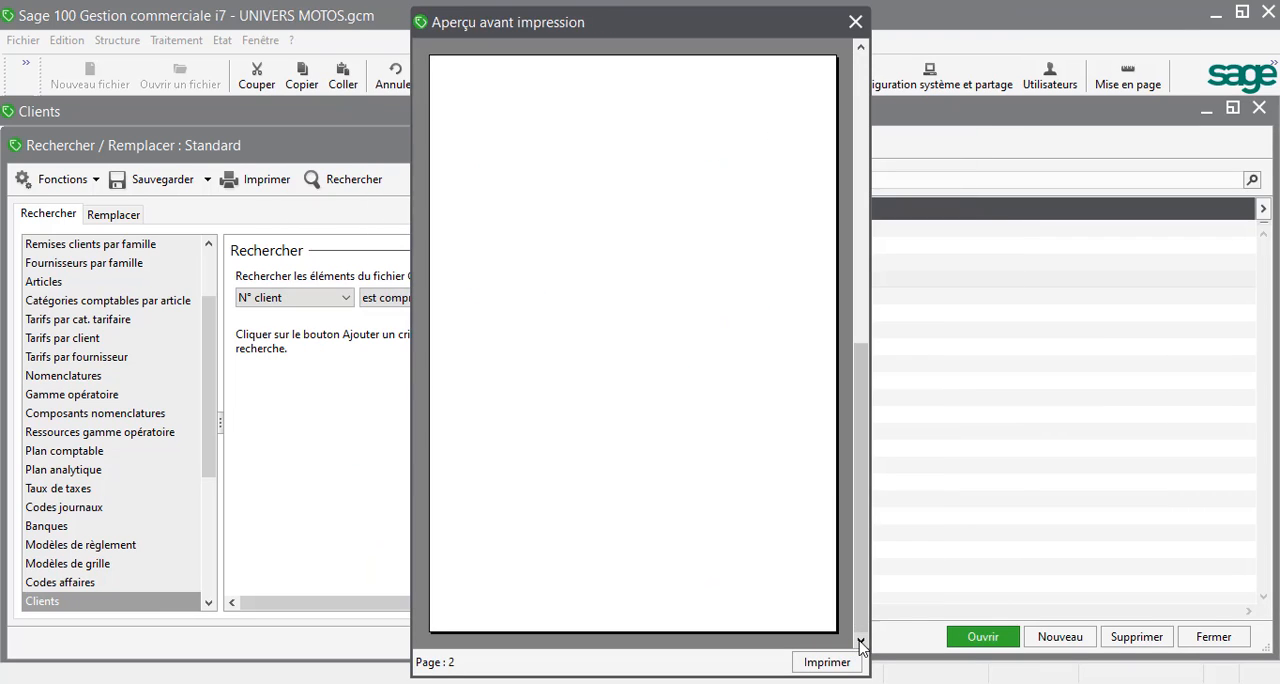
click(560, 162)
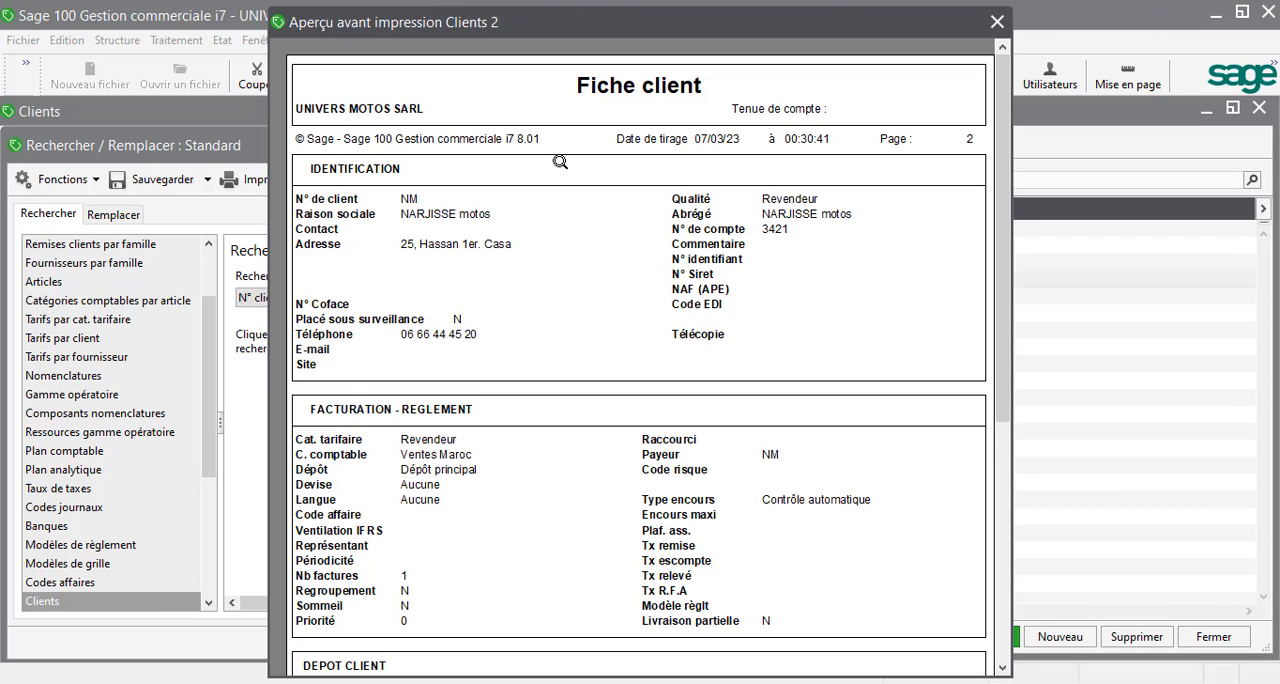
click(820, 519)
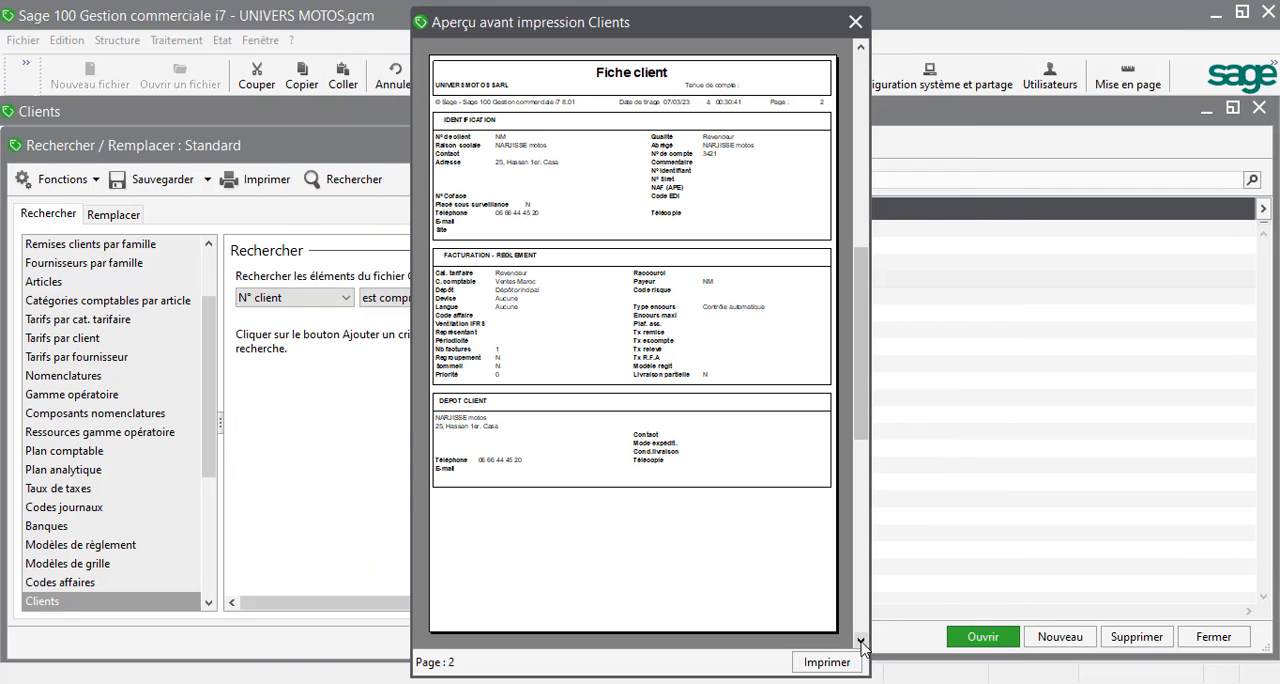
click(864, 645)
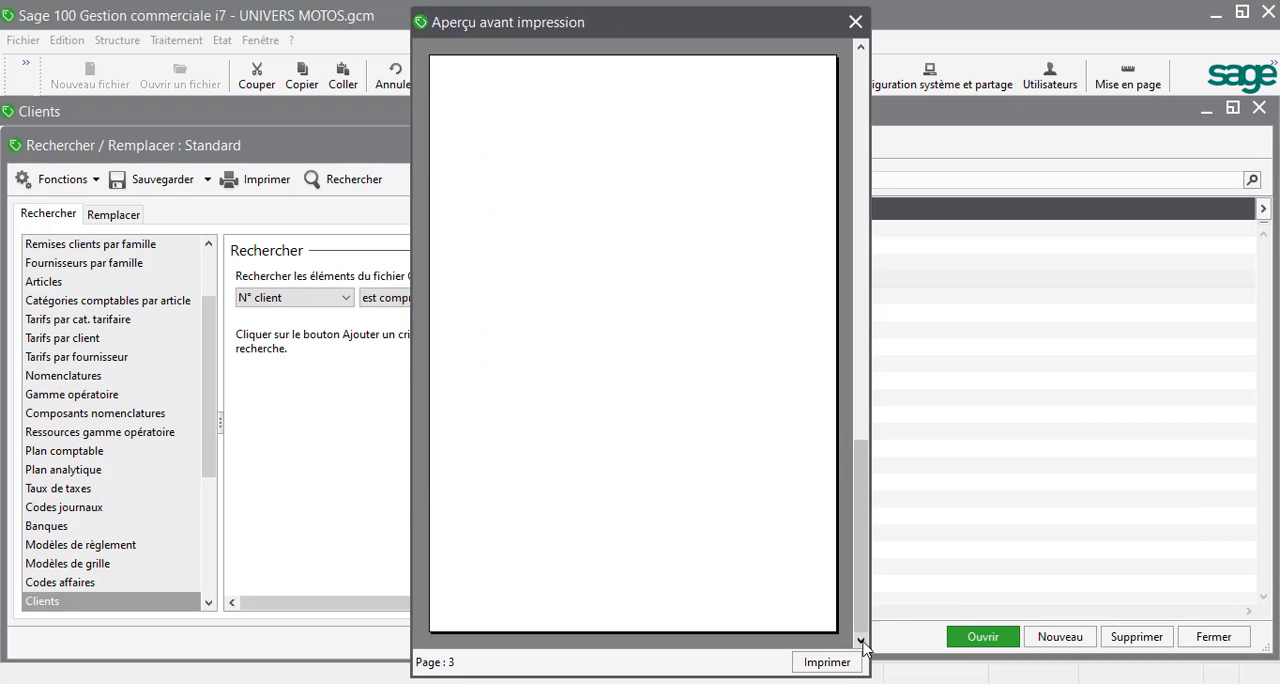
click(522, 157)
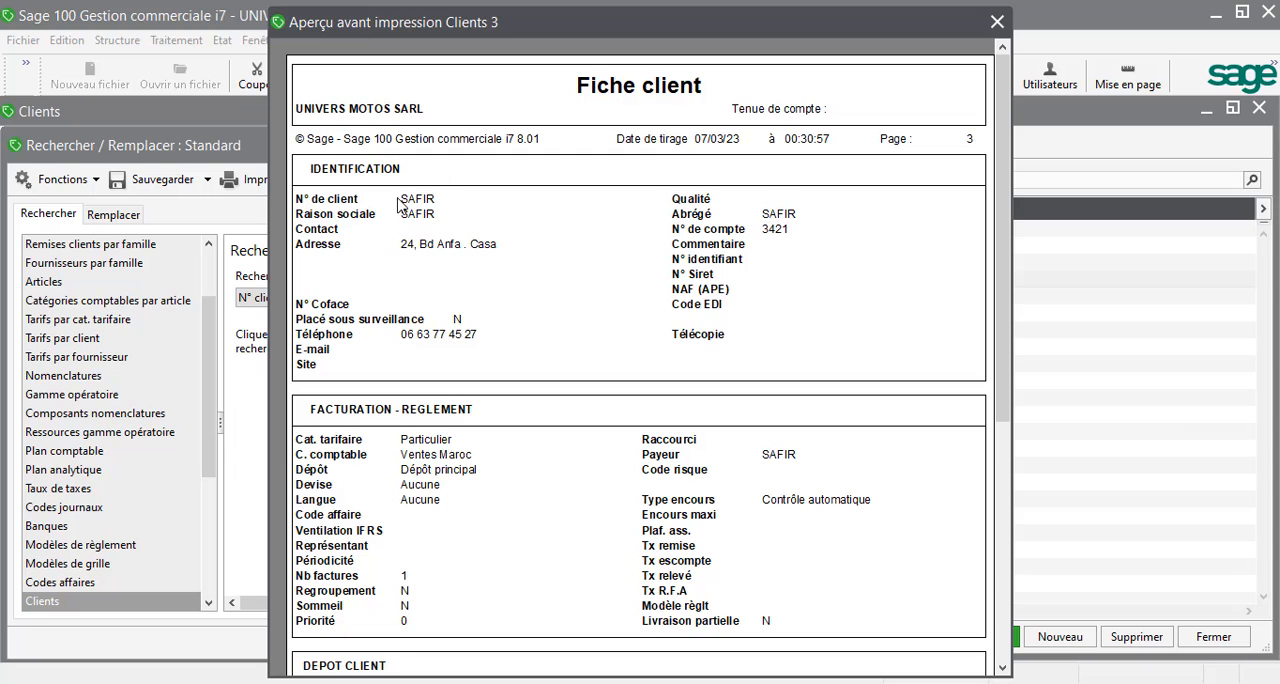
click(998, 24)
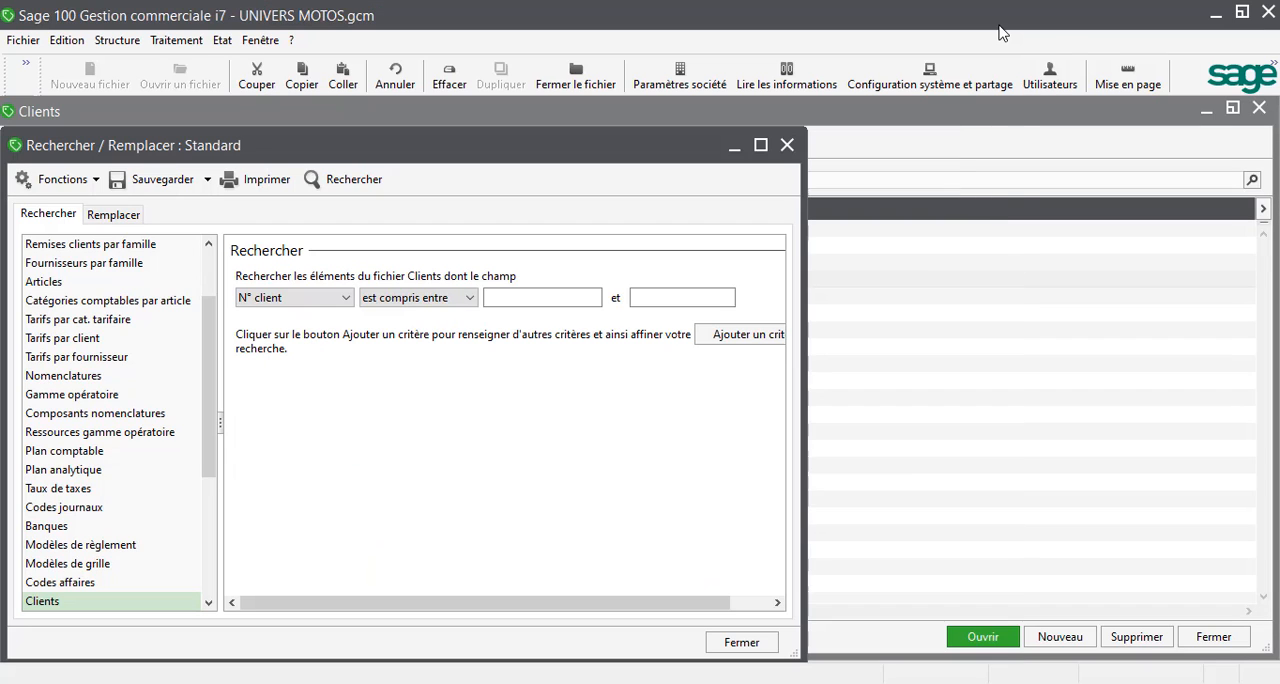
click(786, 148)
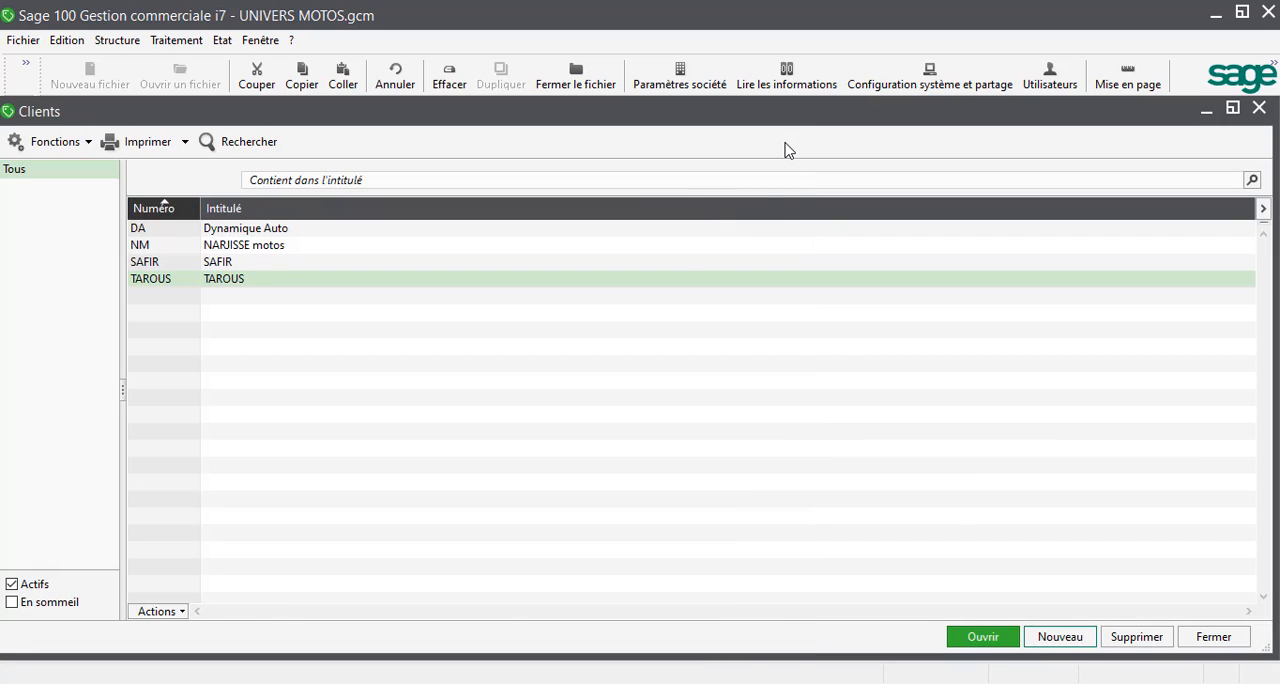